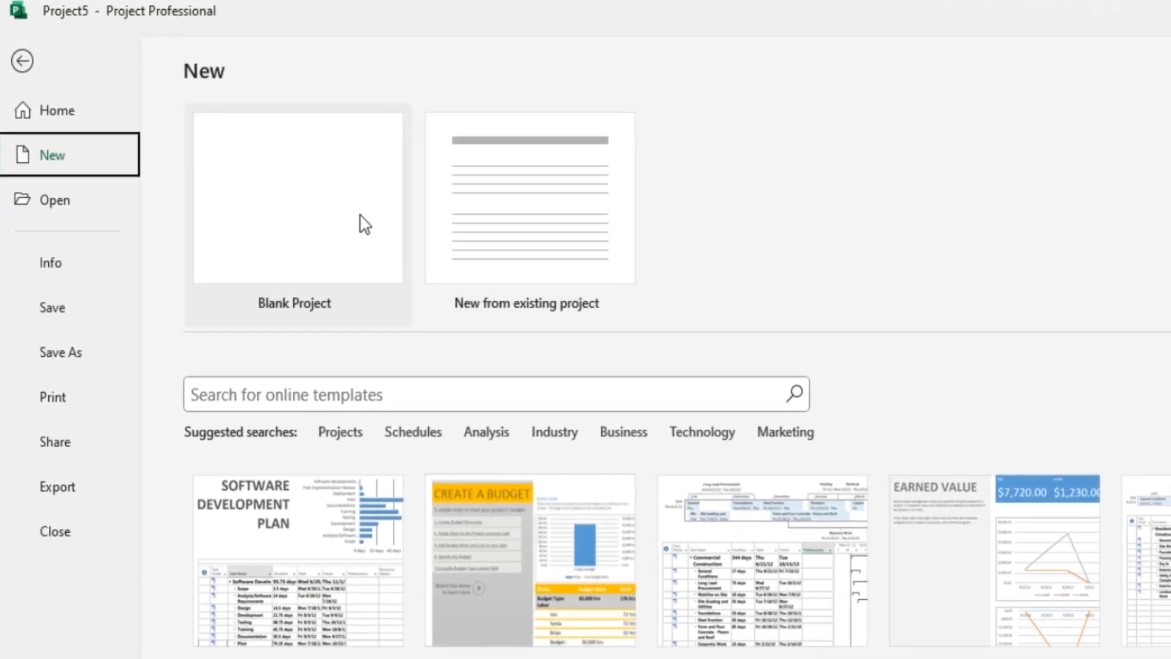
Create a blank project and add a first task named "Email draft".
click(238, 146)
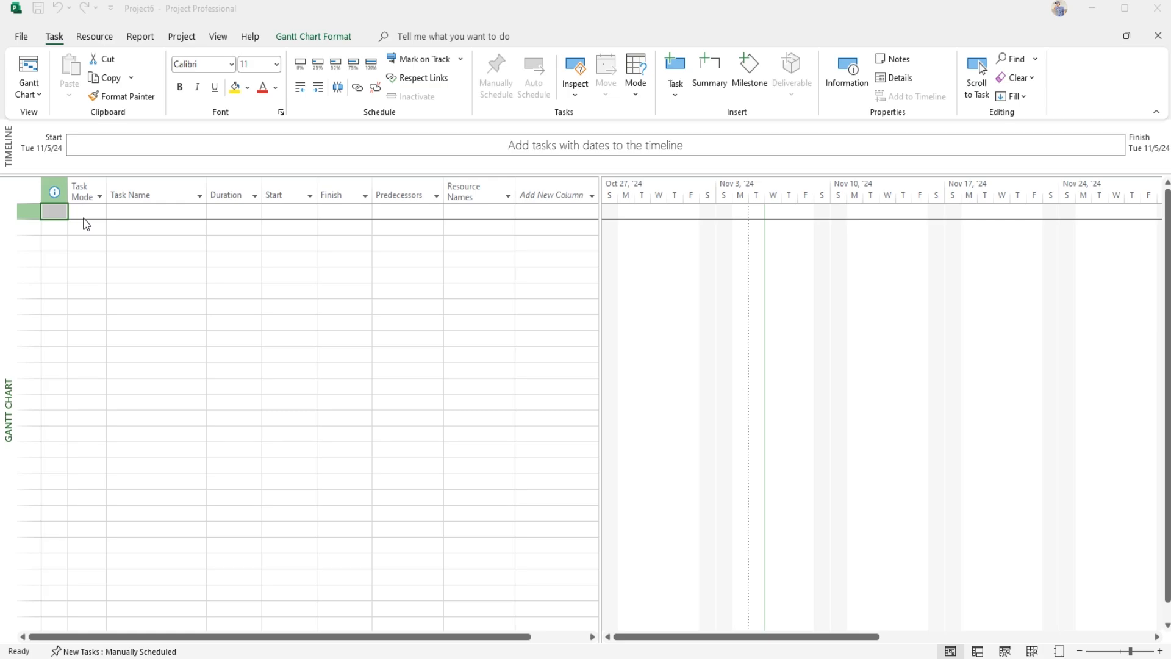
click(58, 242)
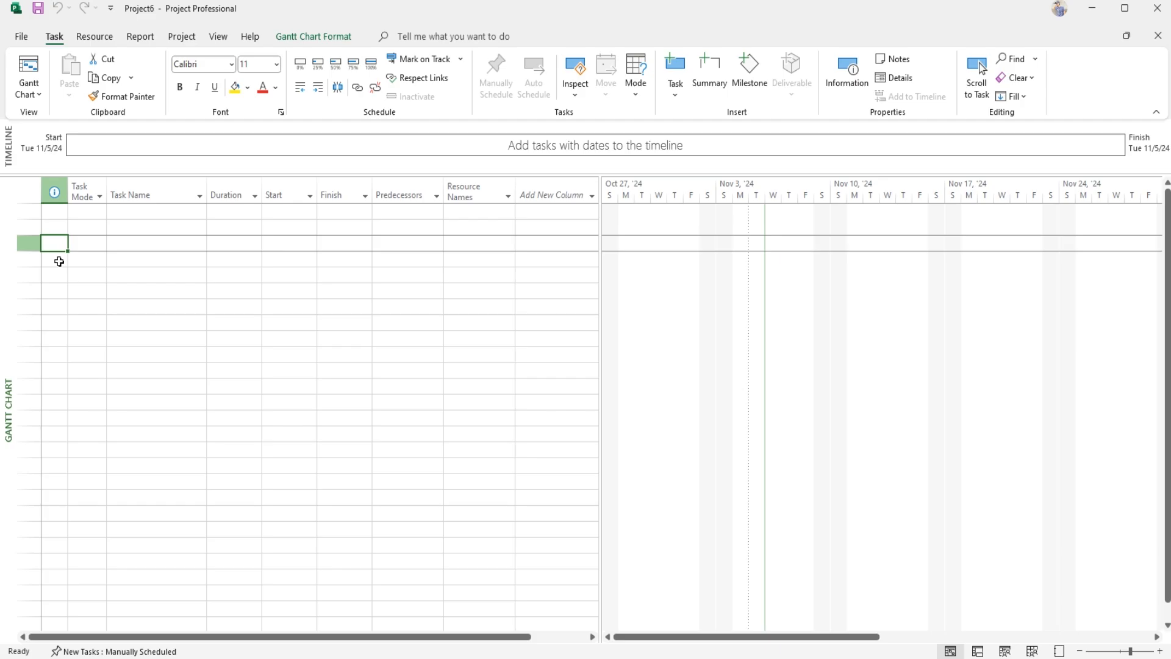
click(121, 213)
text(E)
text(mail)
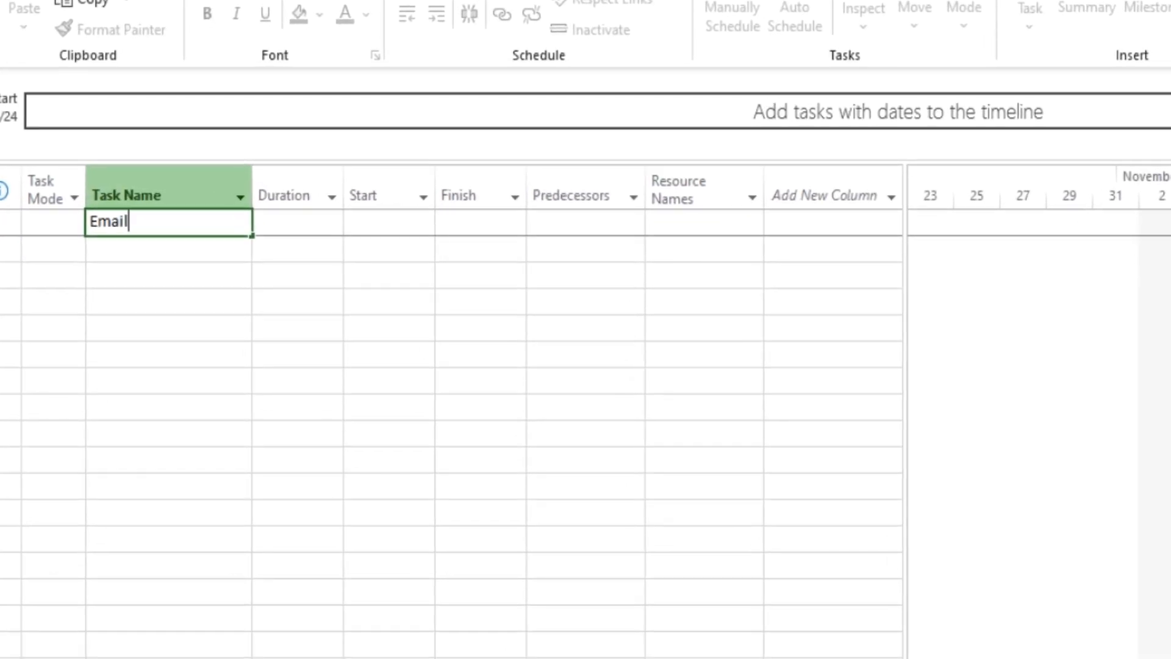
text( draft)
Set the Email draft task's start date to Wed 11/6/24 and its finish date to Fri 11/8/24.
click(408, 222)
click(423, 224)
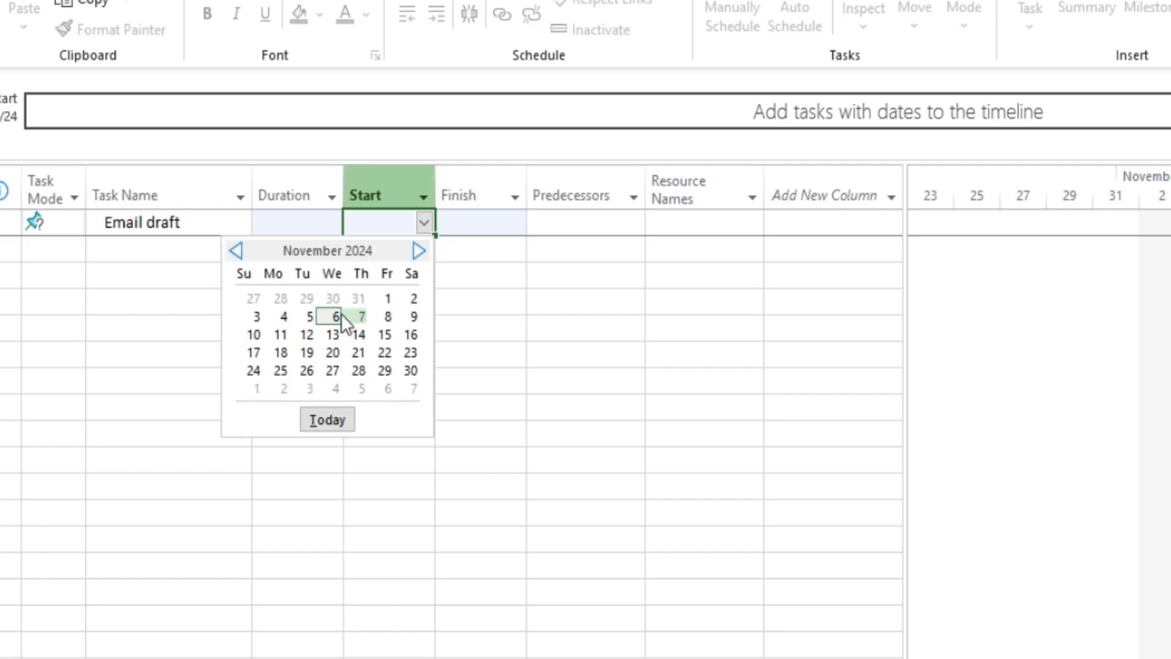
click(337, 316)
click(518, 225)
click(515, 223)
click(479, 316)
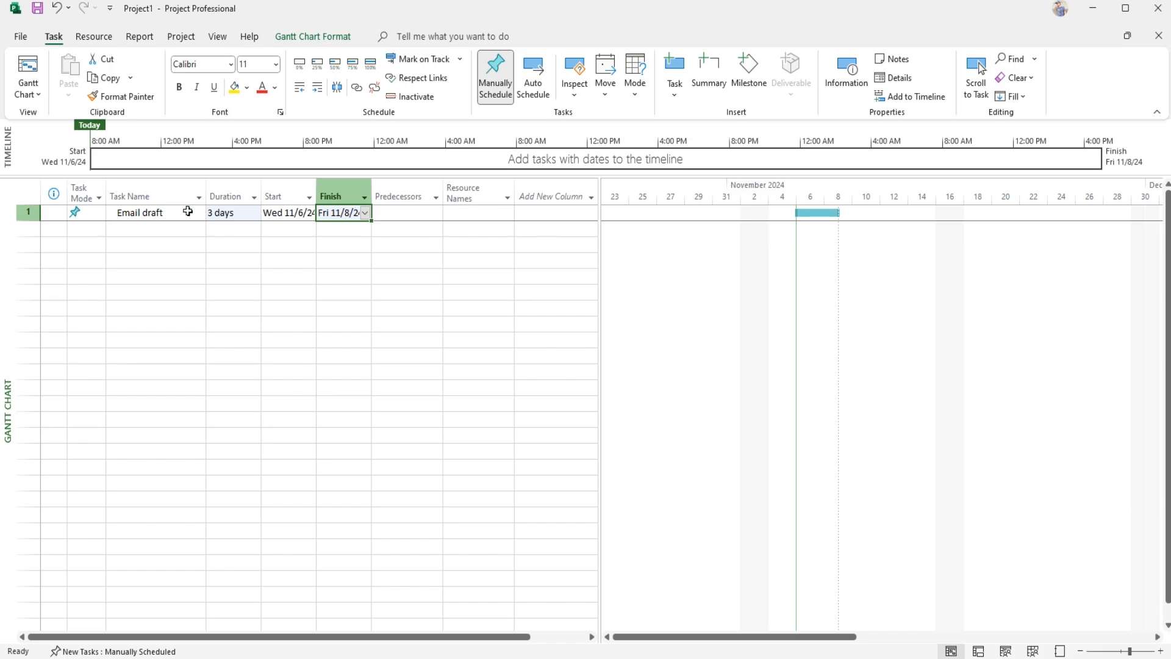
Review the general settings in the Email draft task's information dialog and close it.
click(140, 220)
double_click(139, 220)
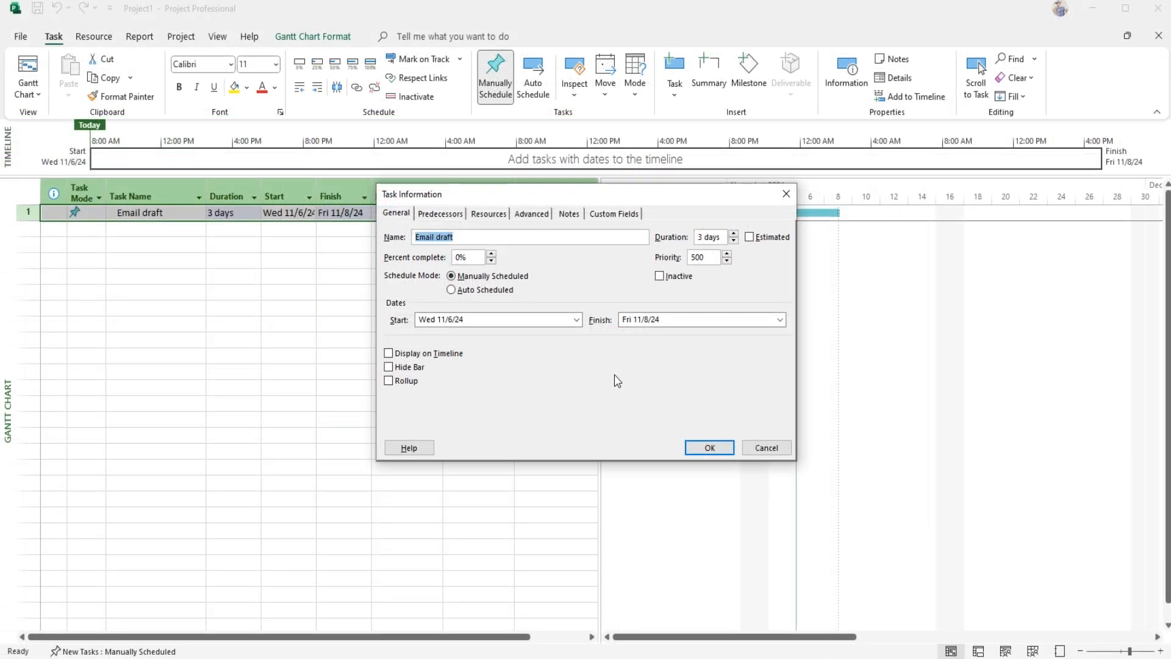
click(710, 448)
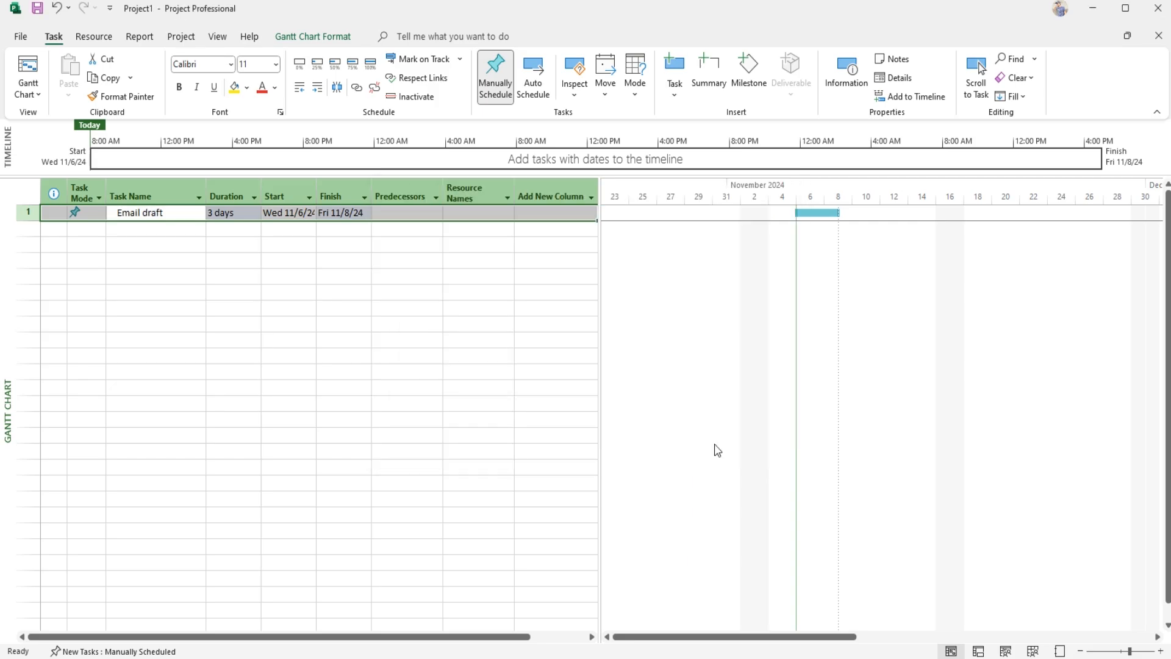
Extend the Email draft Gantt bar to finish on Sat 11/9/24, and shift the whole bar to start on Tue 11/5/24.
drag(1130, 652, 1140, 652)
drag(970, 640, 851, 637)
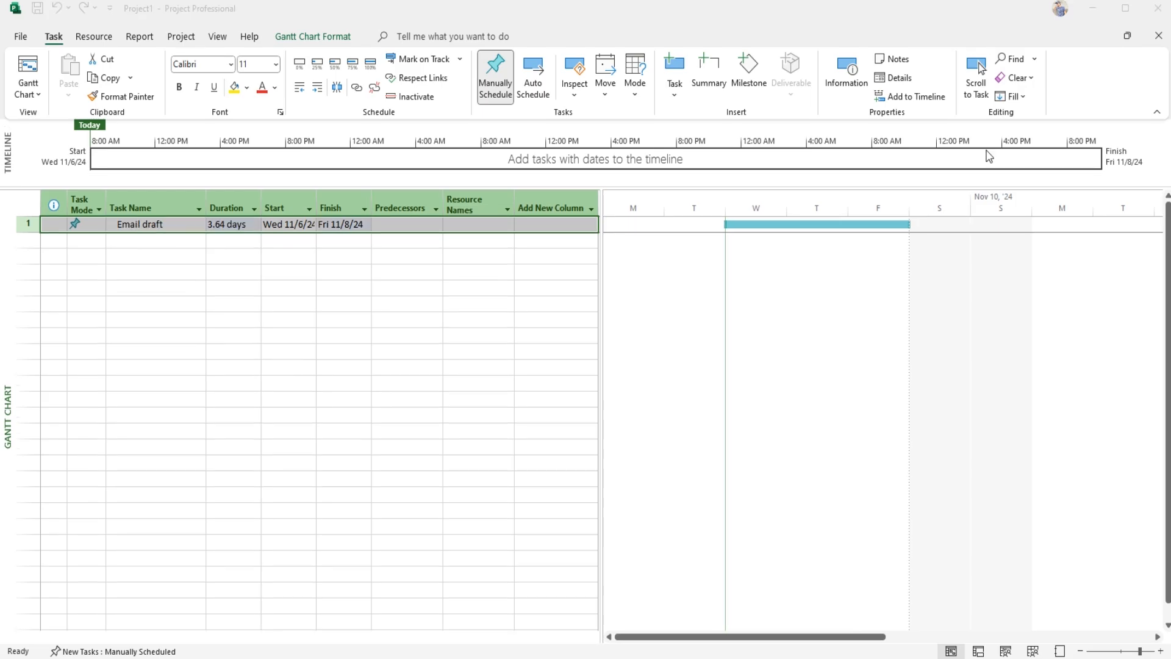
right_click(307, 242)
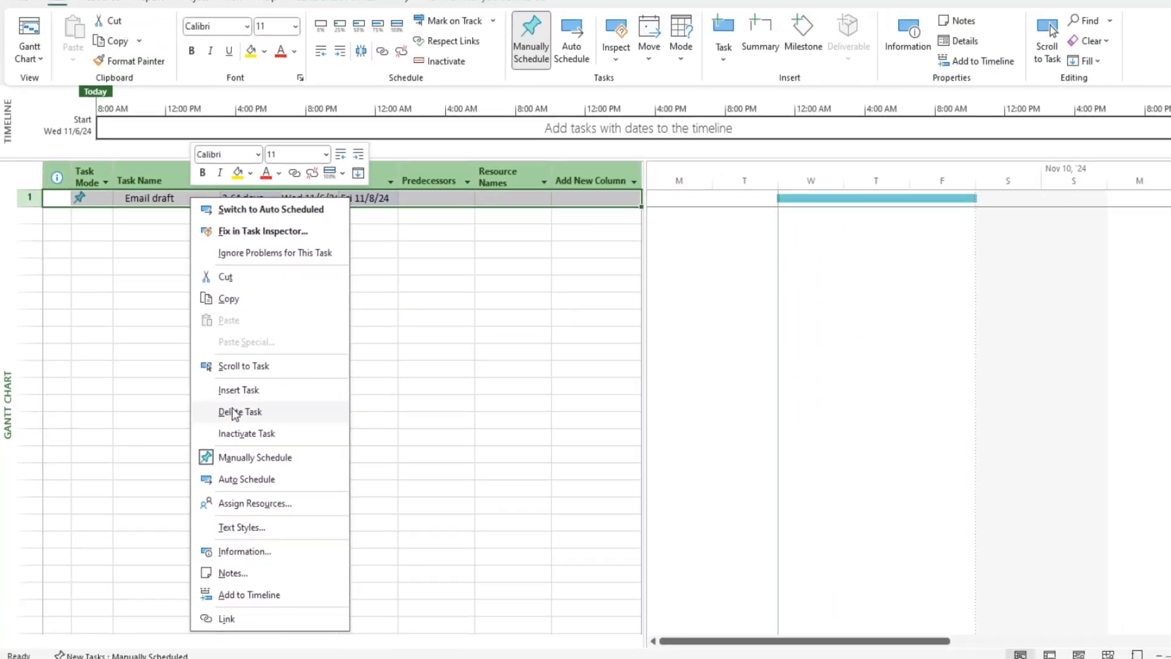
click(1035, 270)
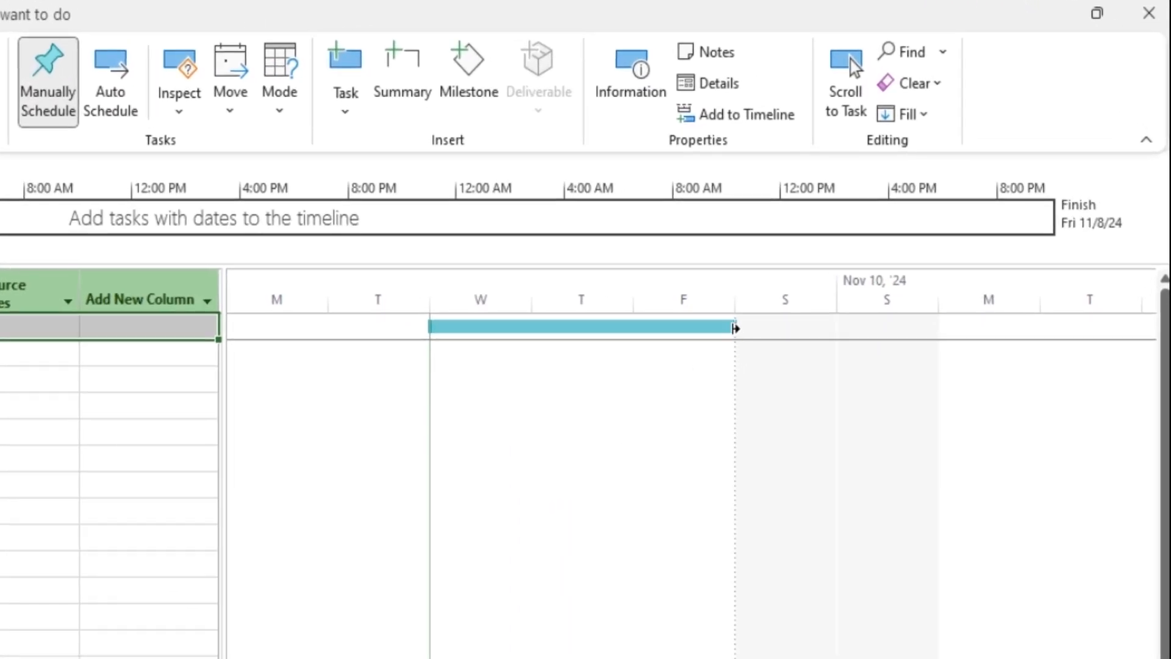
drag(737, 330, 769, 335)
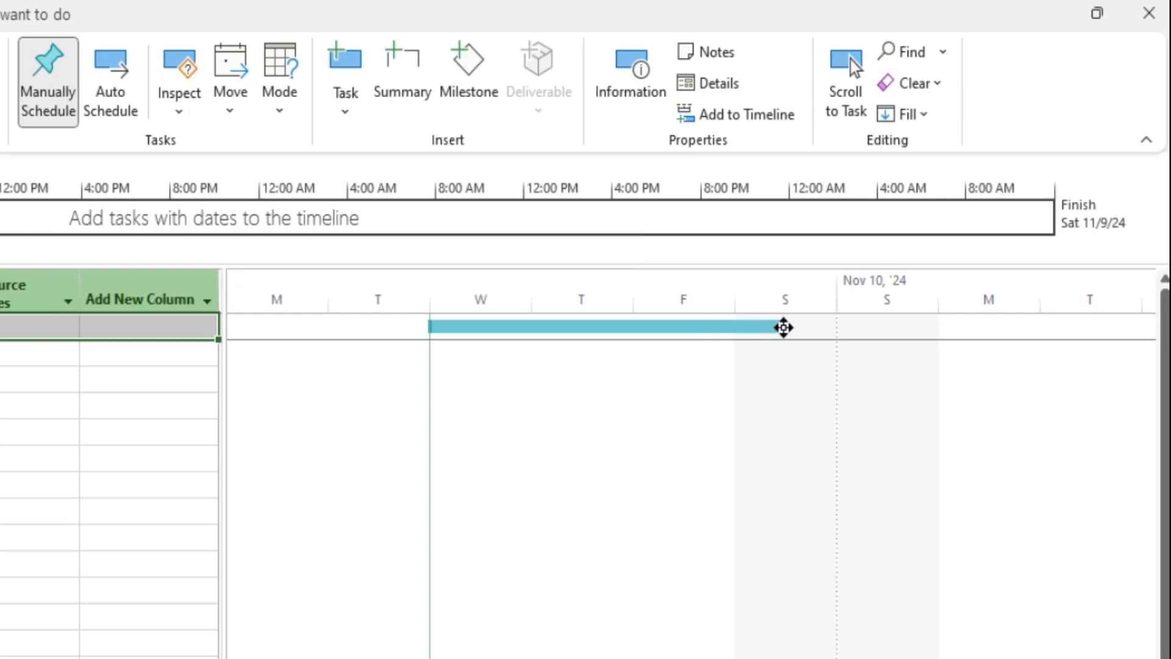
drag(680, 329, 601, 329)
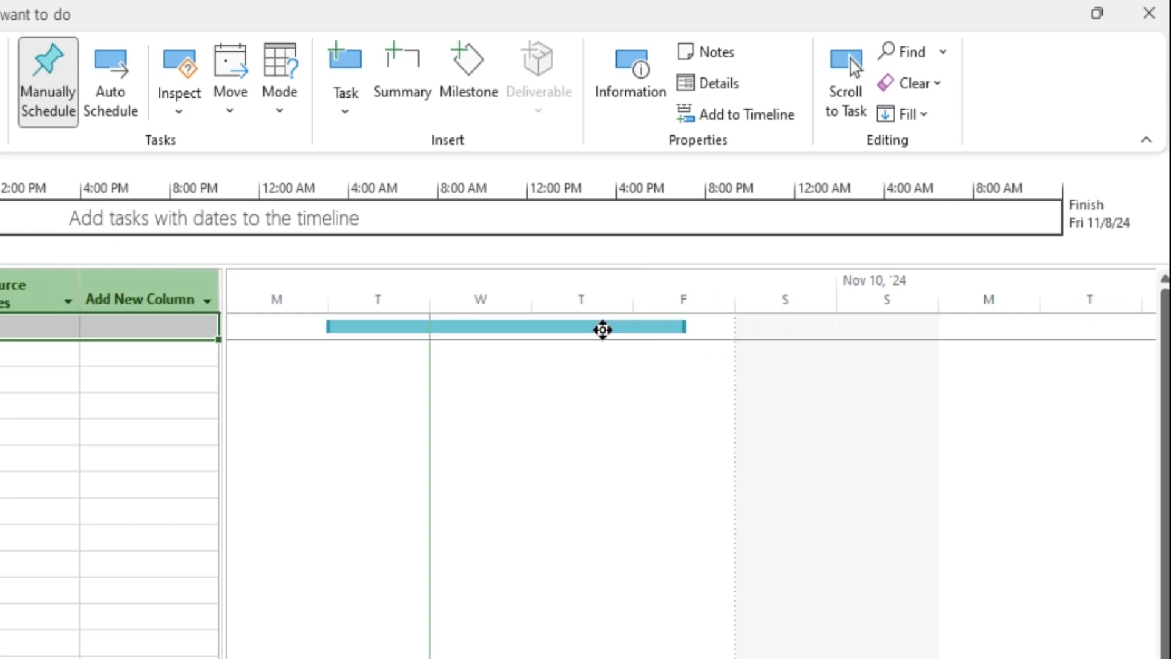
mouse_move(491, 327)
mouse_down()
mouse_move(509, 325)
mouse_move(488, 330)
mouse_up()
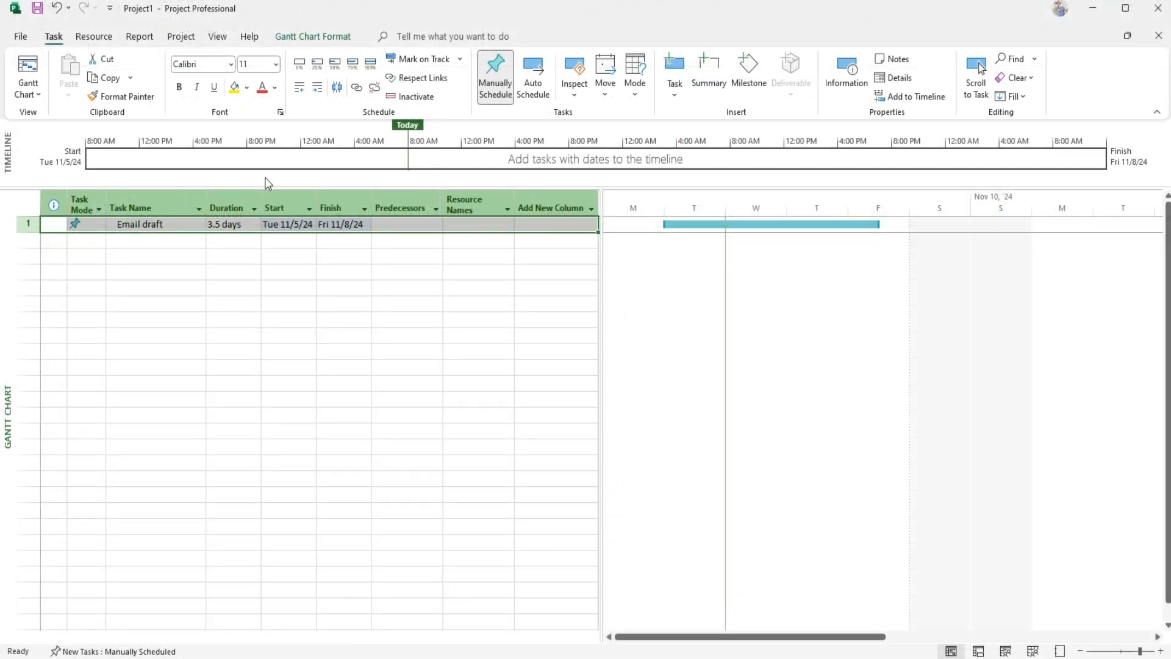
Add an exception for 11/2/2024 to the Standard project calendar's working time.
click(1117, 1)
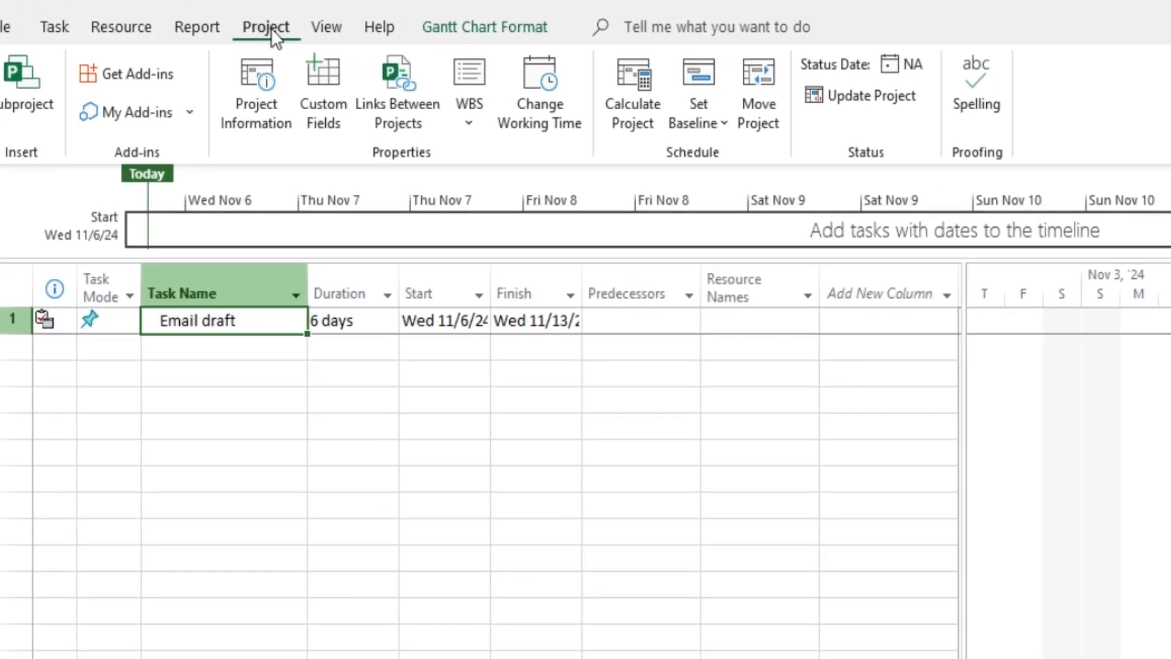
click(526, 99)
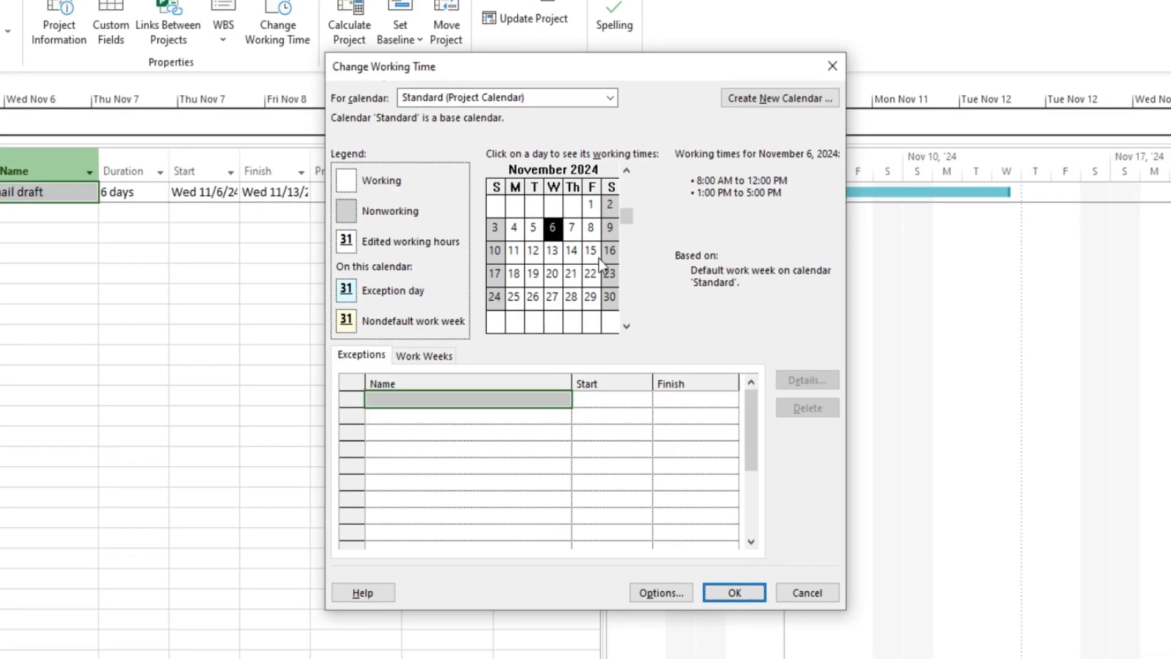
click(608, 229)
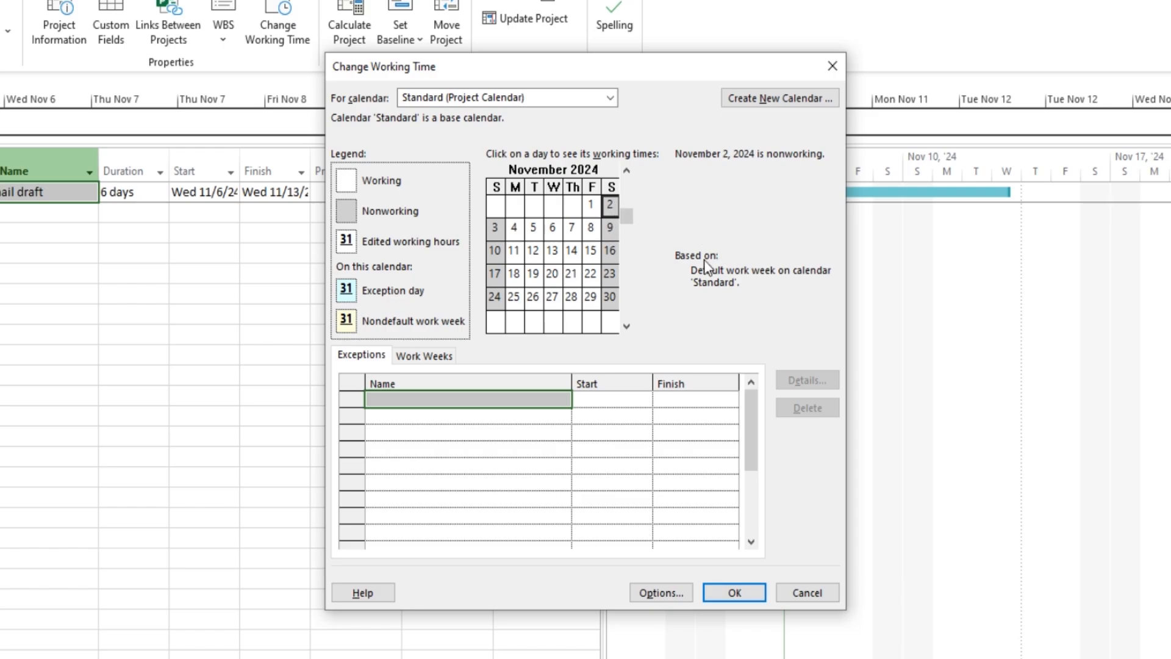
click(515, 403)
click(610, 401)
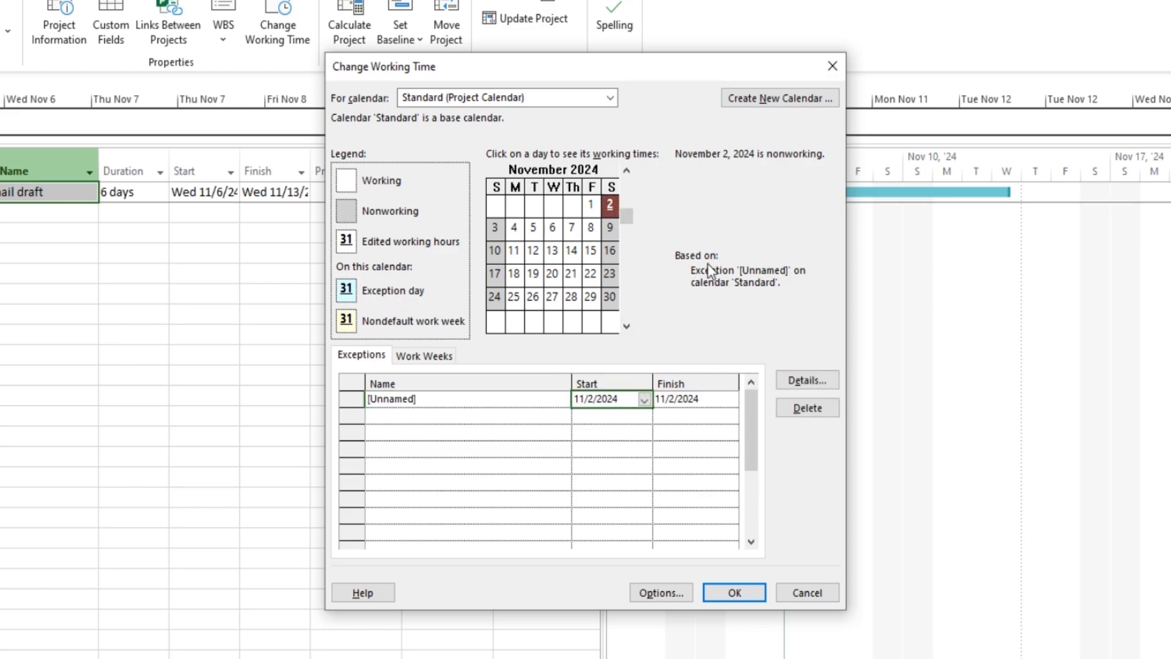
Give the 11/2/2024 exception working times of 8:00 AM-12:00 PM and 1:00-5:00 PM, and save the calendar with a nonworking exception on 11/15/2024.
click(609, 227)
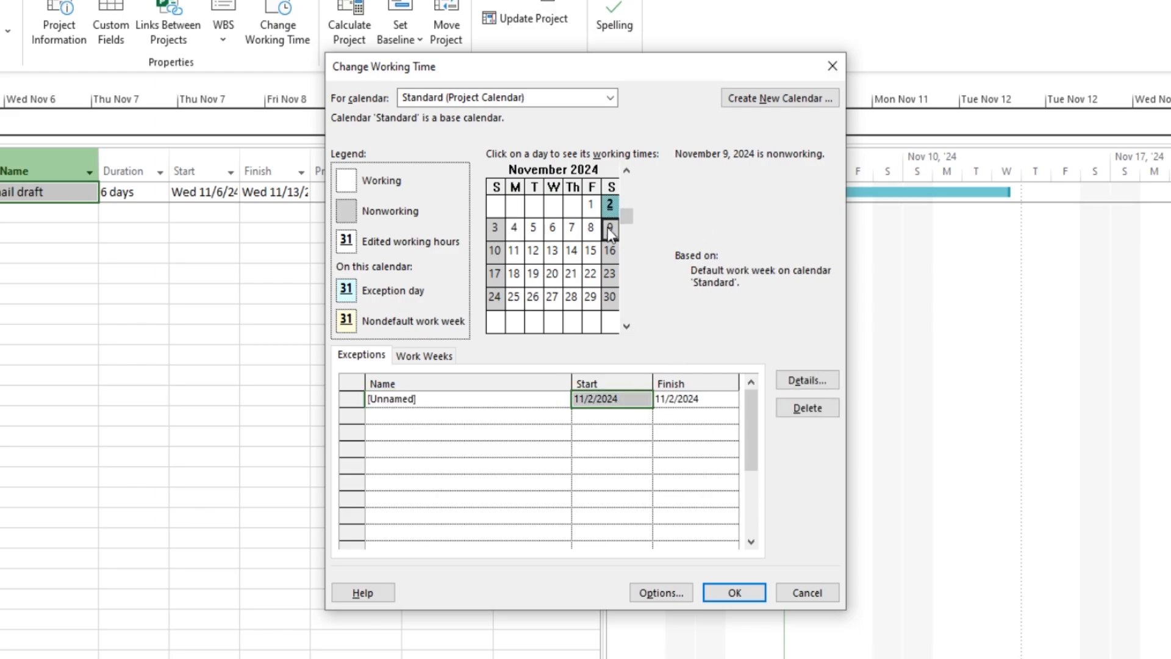
double_click(401, 399)
click(384, 194)
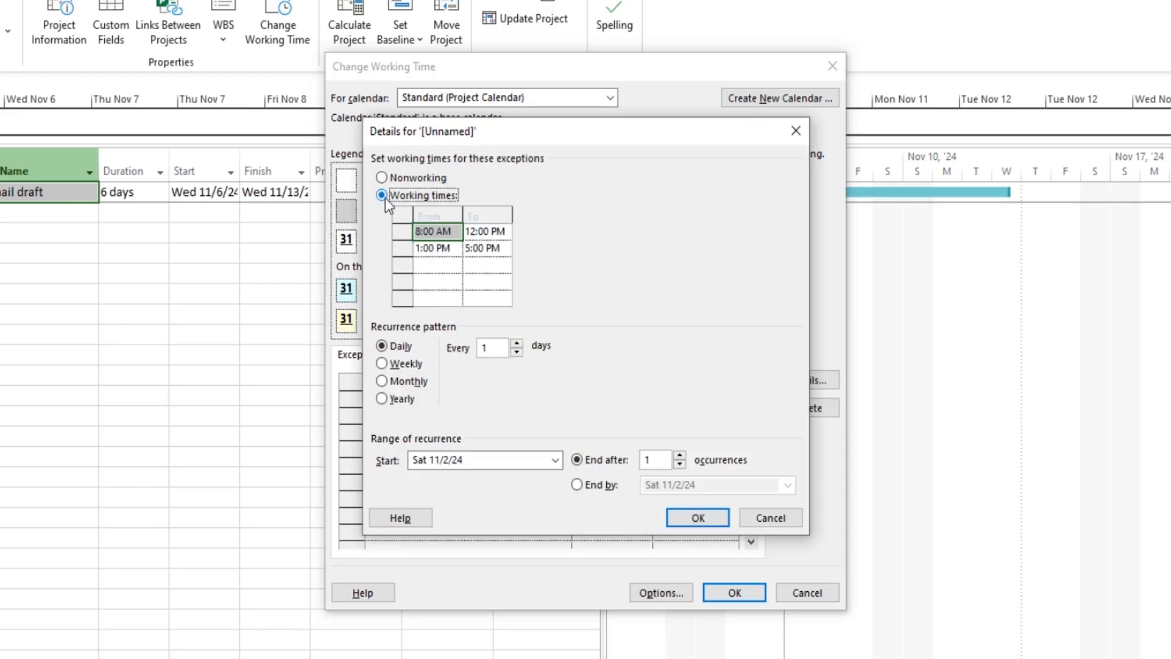
click(697, 513)
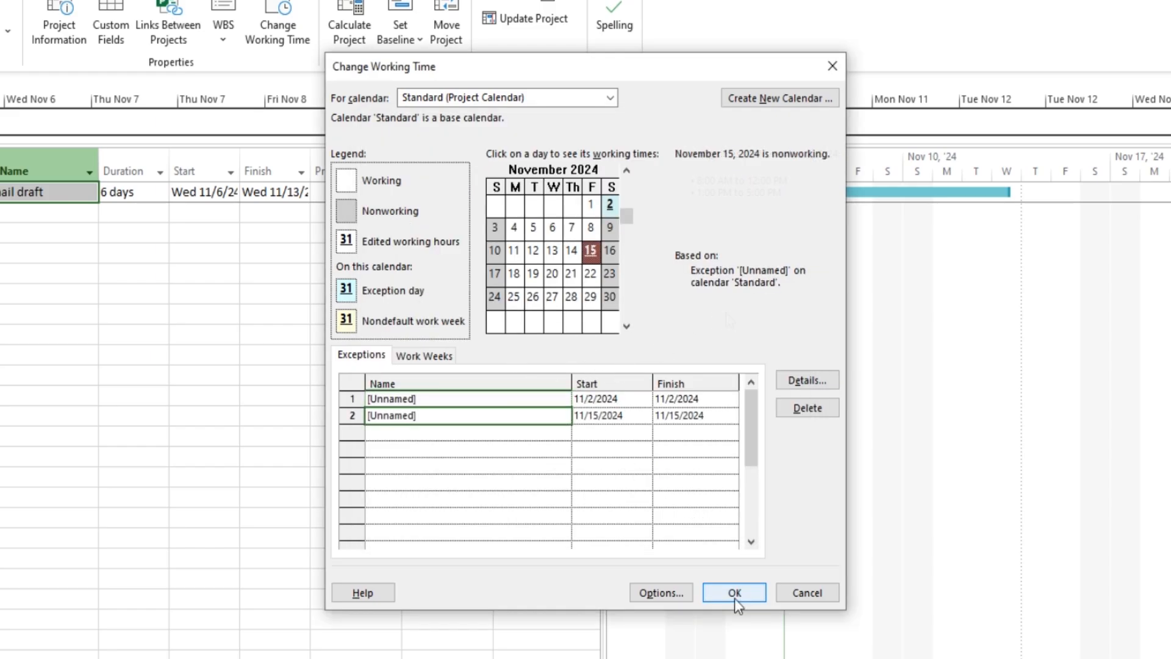
click(735, 593)
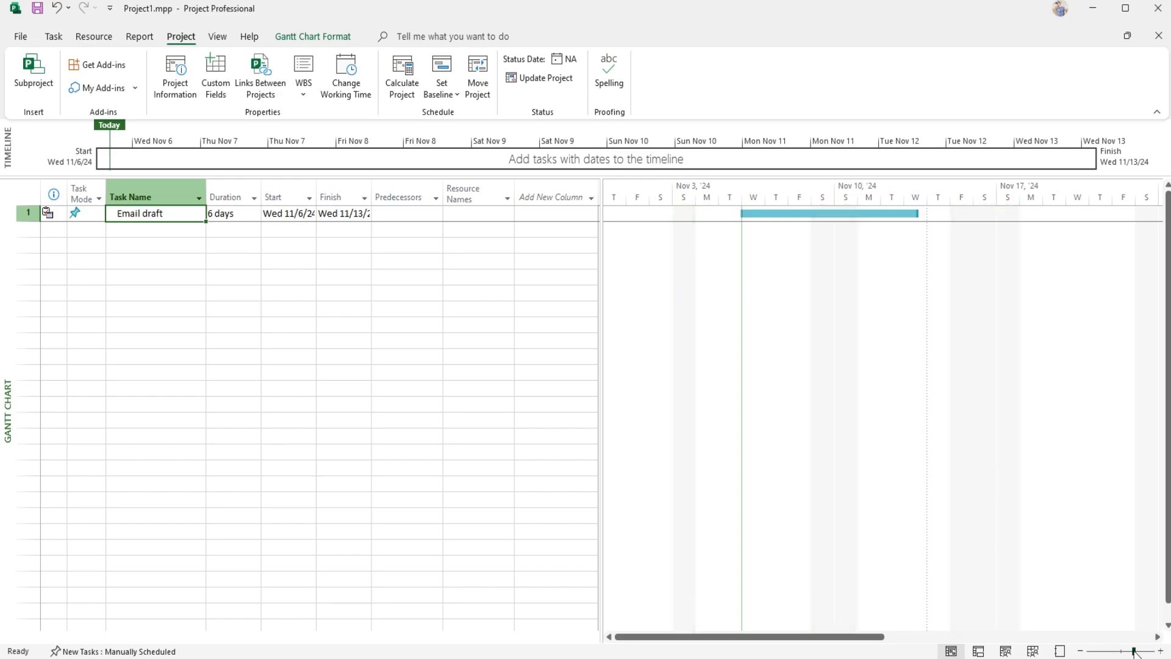
Split the Email draft Gantt bar after Fri 11/8/24 so its second part resumes on Tue 11/12/24.
drag(1134, 651, 1146, 651)
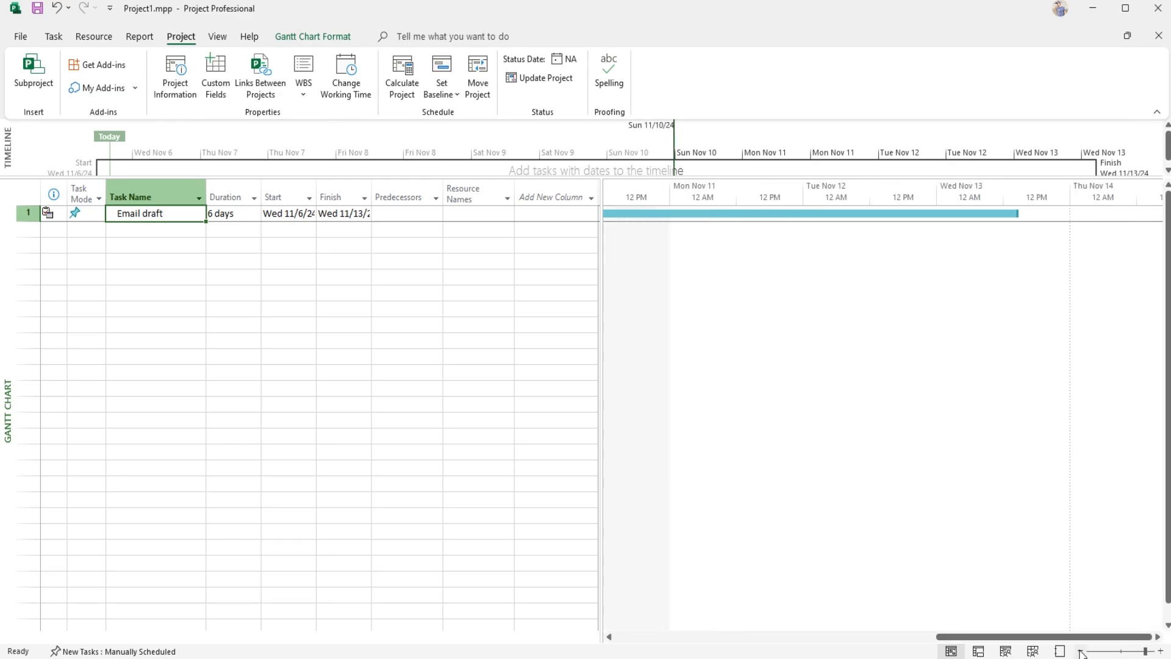
mouse_move(1076, 638)
mouse_down()
mouse_move(1051, 640)
mouse_move(1078, 640)
mouse_up()
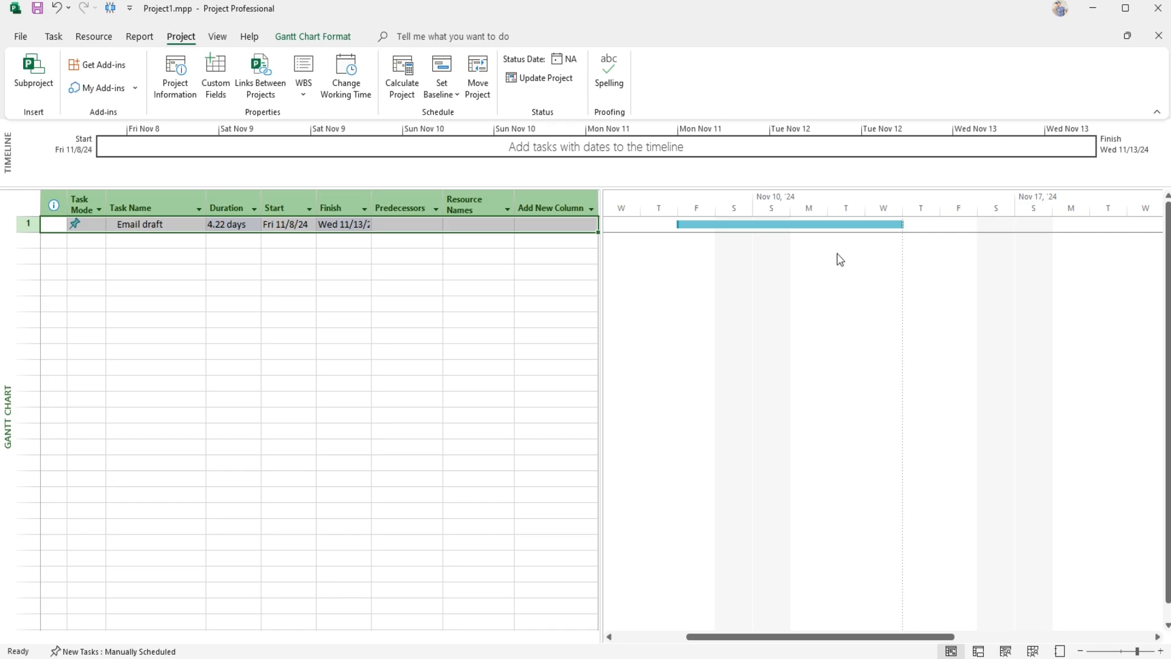
right_click(698, 251)
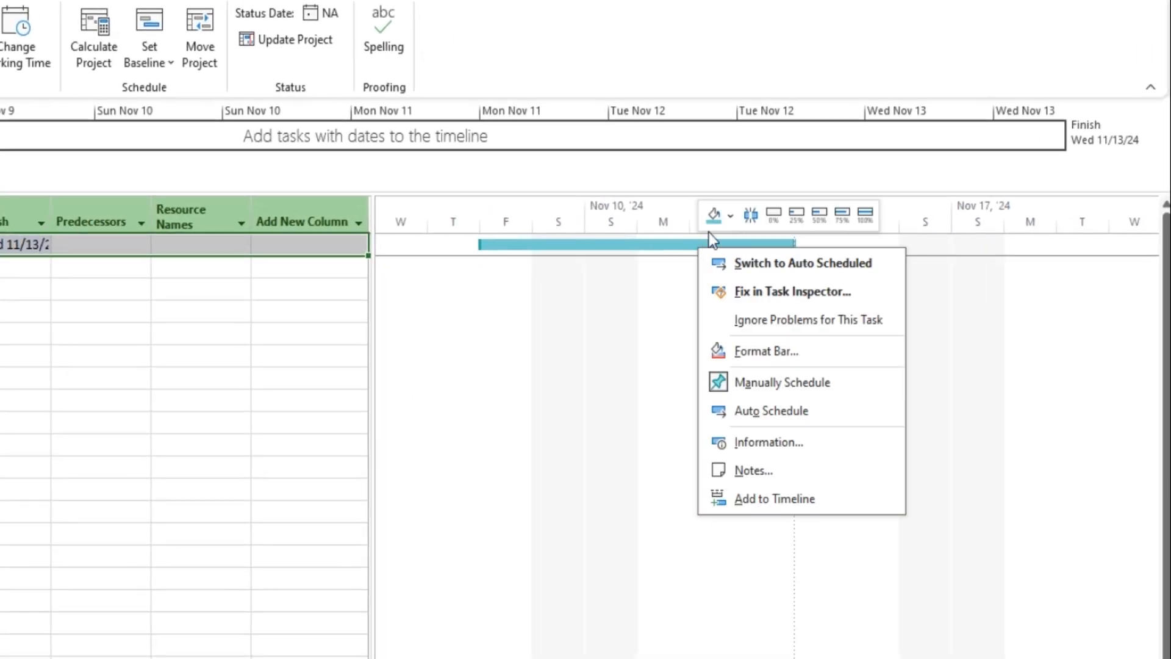
click(750, 214)
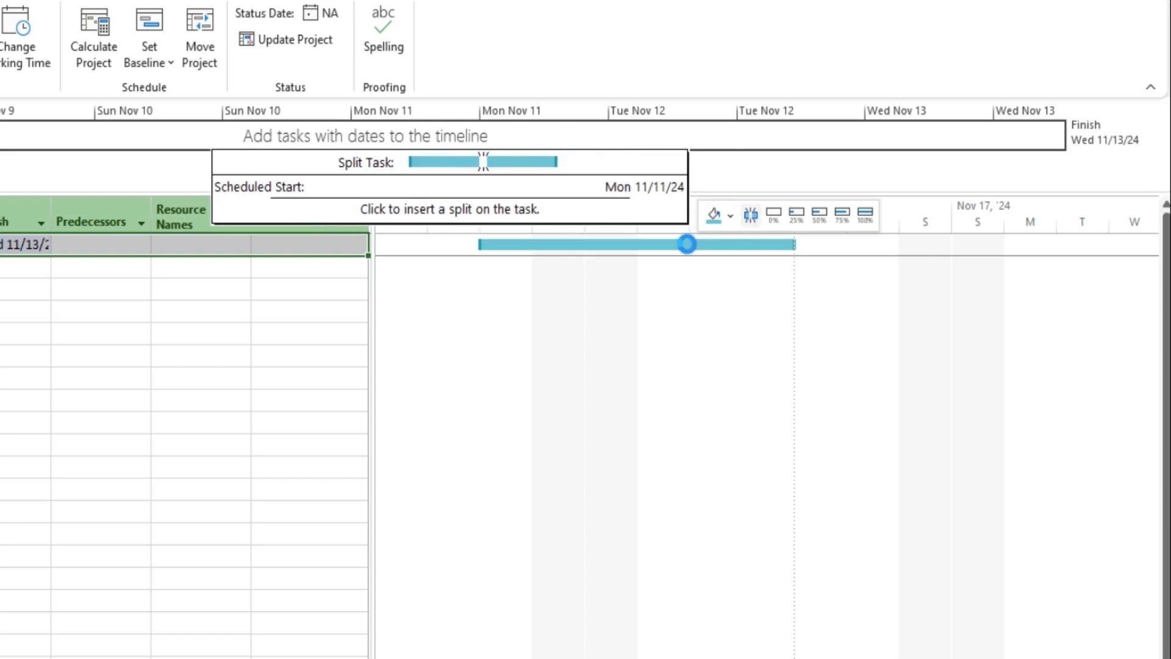
click(687, 244)
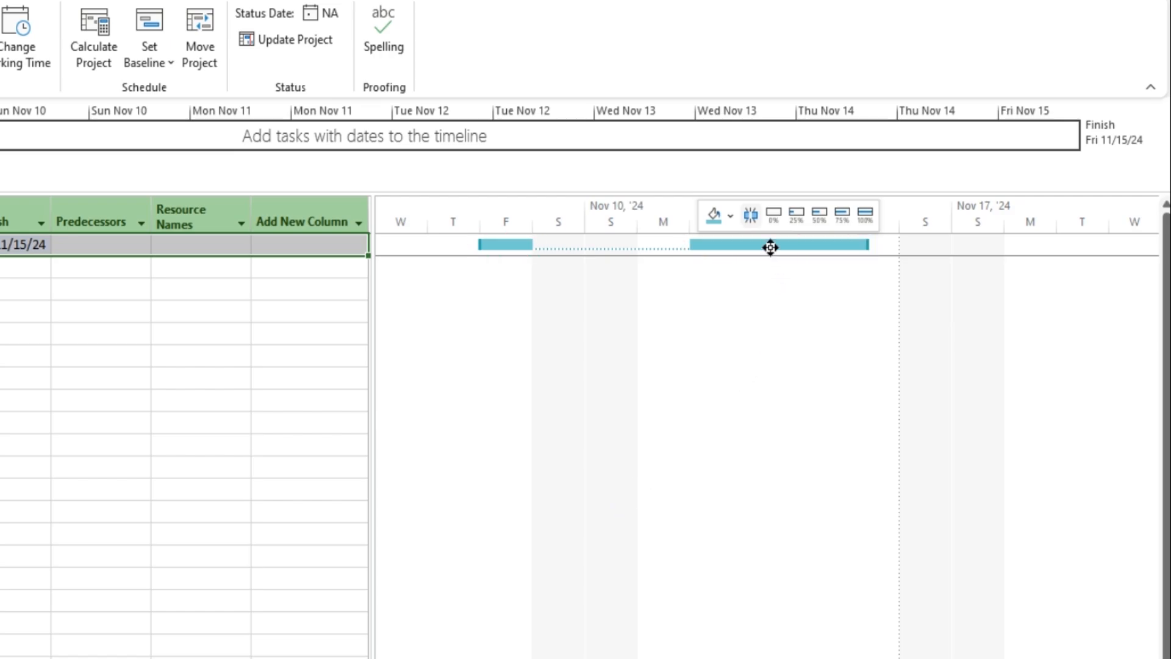
mouse_move(769, 244)
mouse_down()
mouse_move(889, 236)
mouse_move(904, 246)
mouse_move(797, 247)
mouse_up()
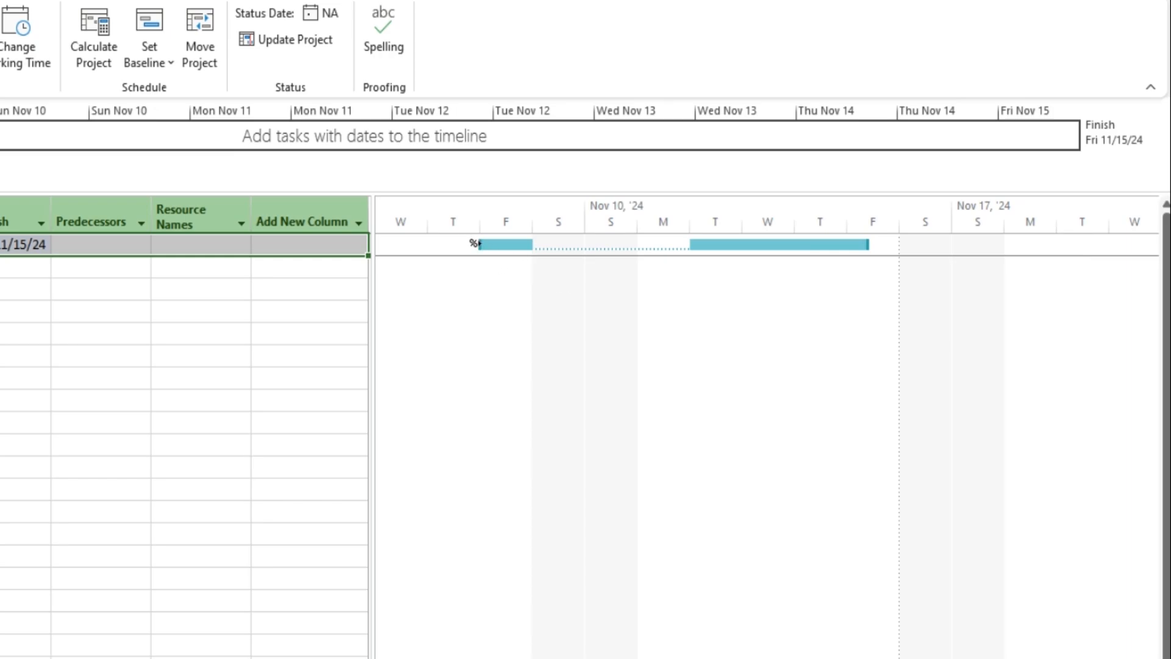
Mark progress on the Email draft Gantt bar across its first segment and extend it into the second segment.
drag(476, 243, 530, 246)
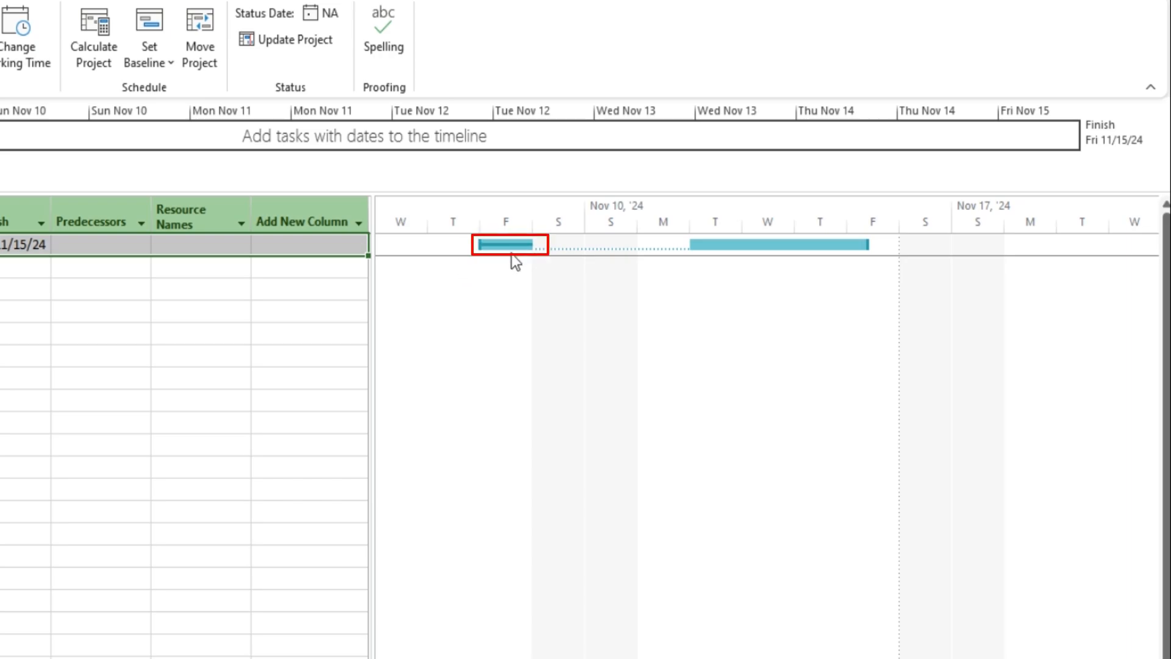
drag(523, 242, 793, 245)
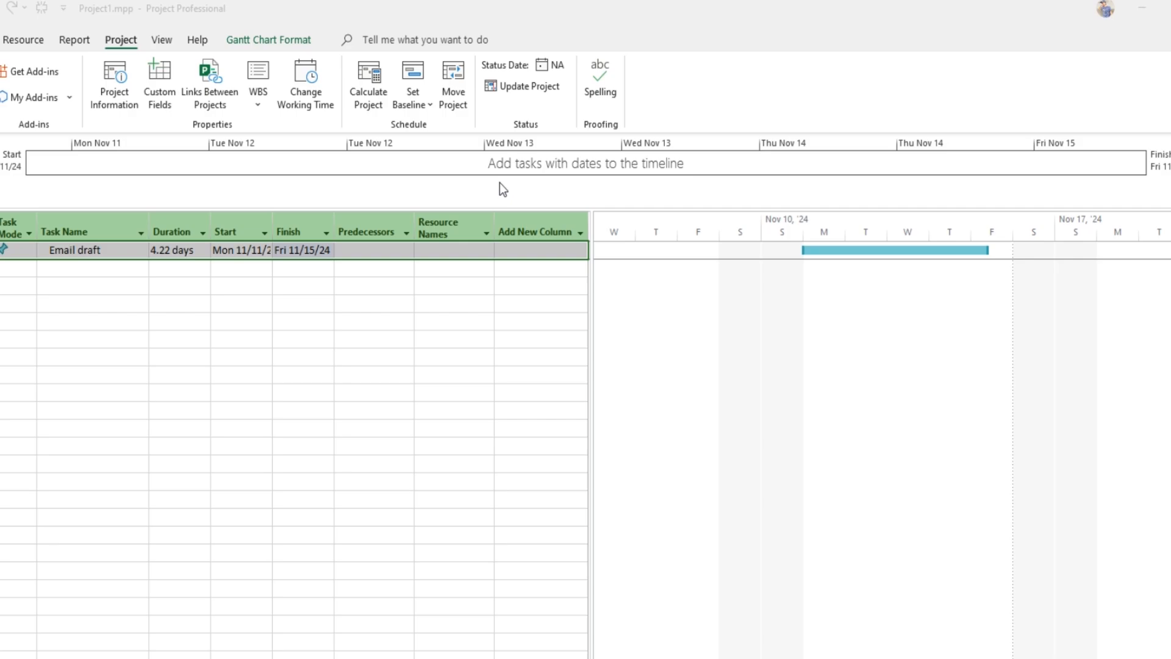
Add the Email draft task to the timeline and remove it from the timeline again.
right_click(116, 247)
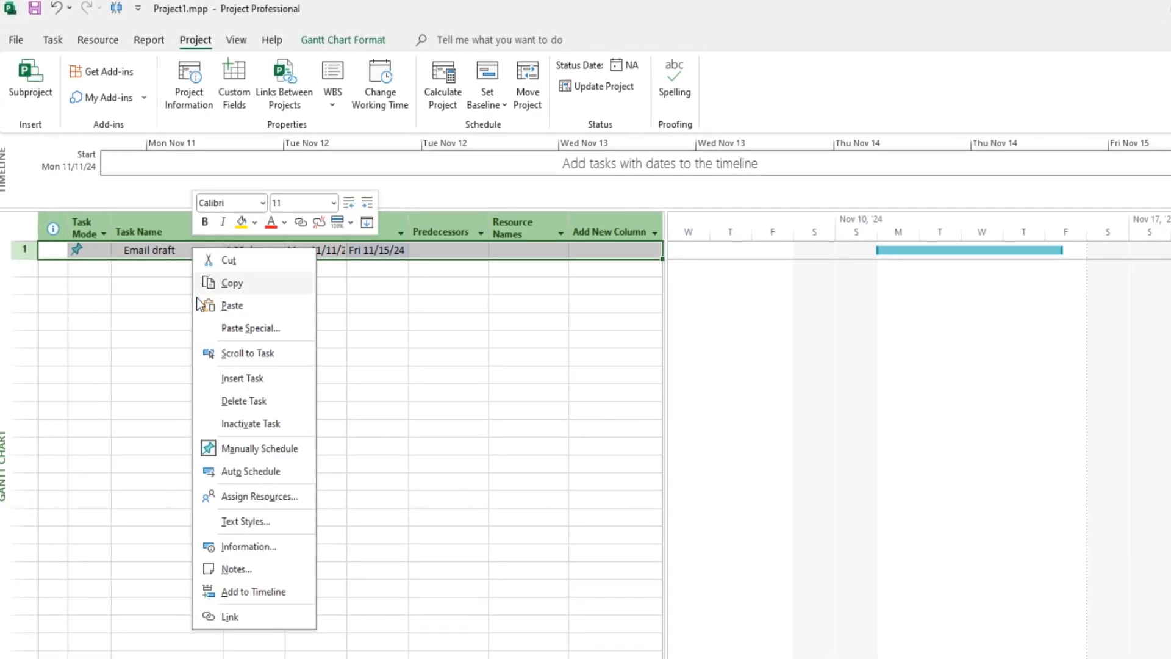
click(229, 592)
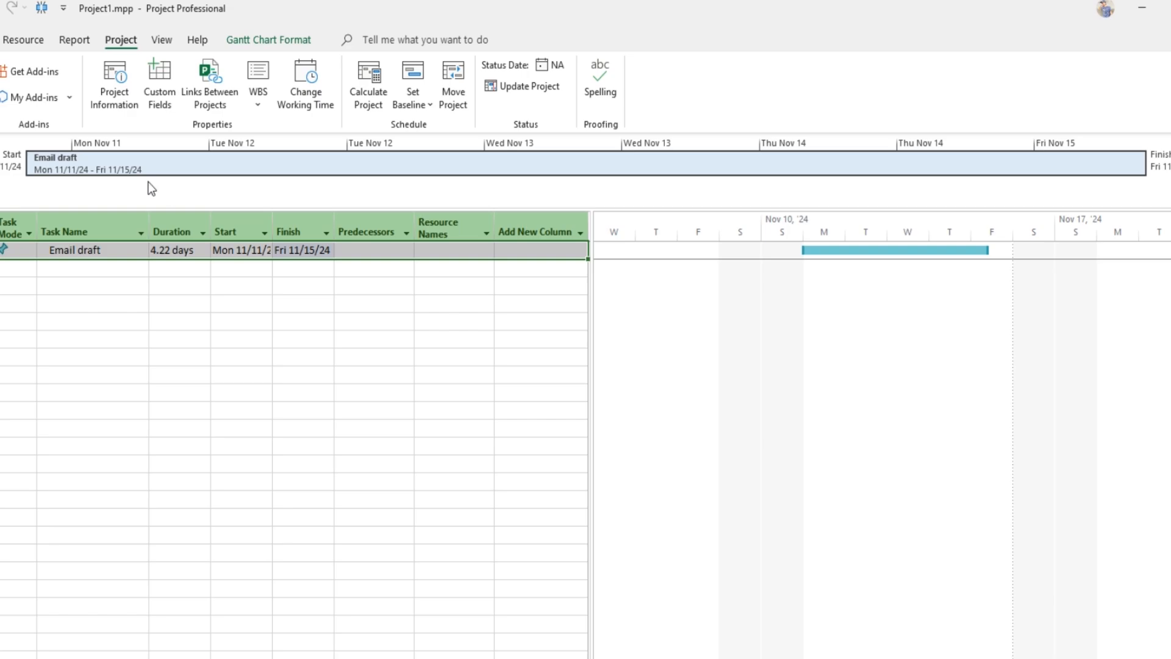
right_click(102, 160)
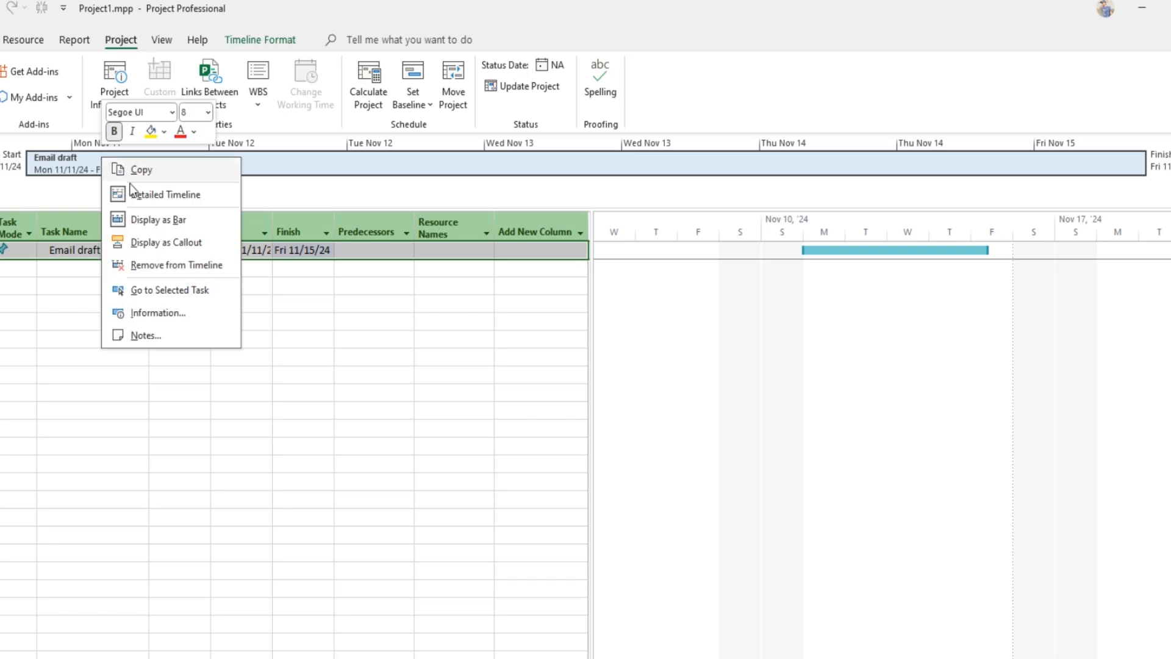
click(149, 264)
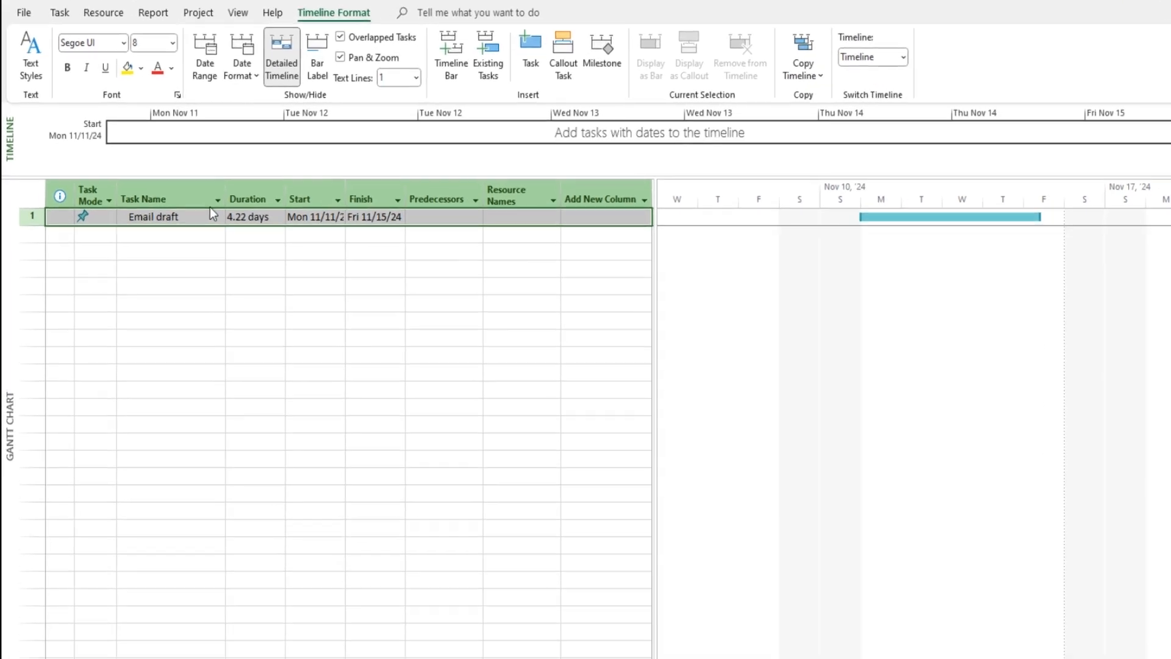
Set the Email draft task to 15% complete with priority 560 and a duration of 4 days.
double_click(140, 225)
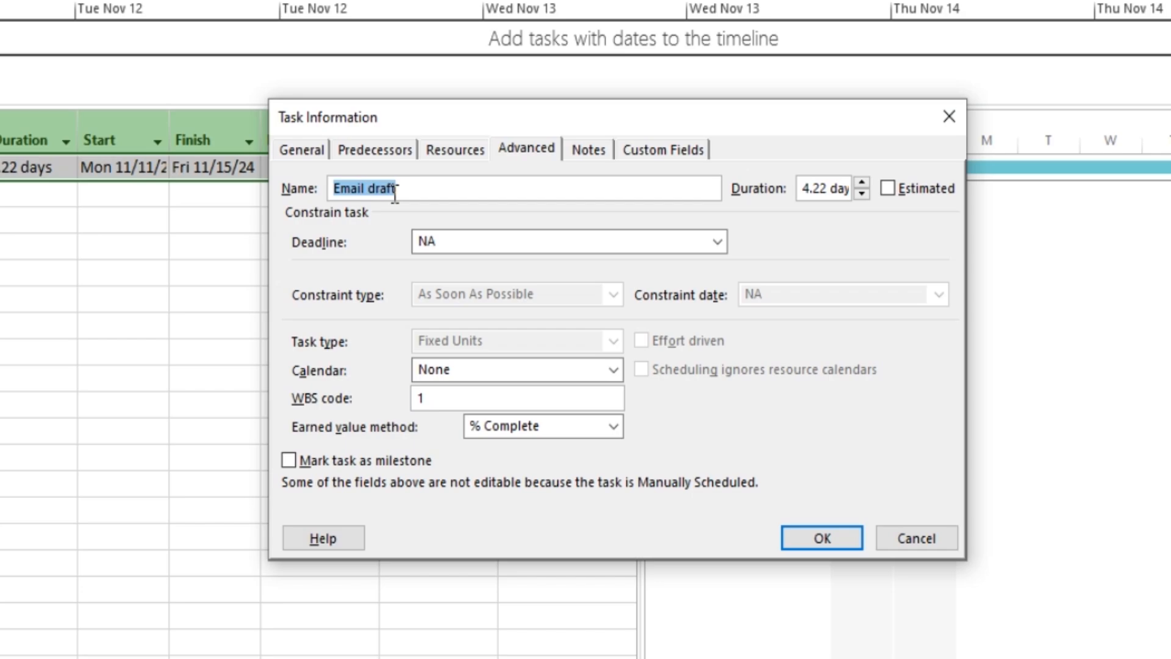
click(304, 149)
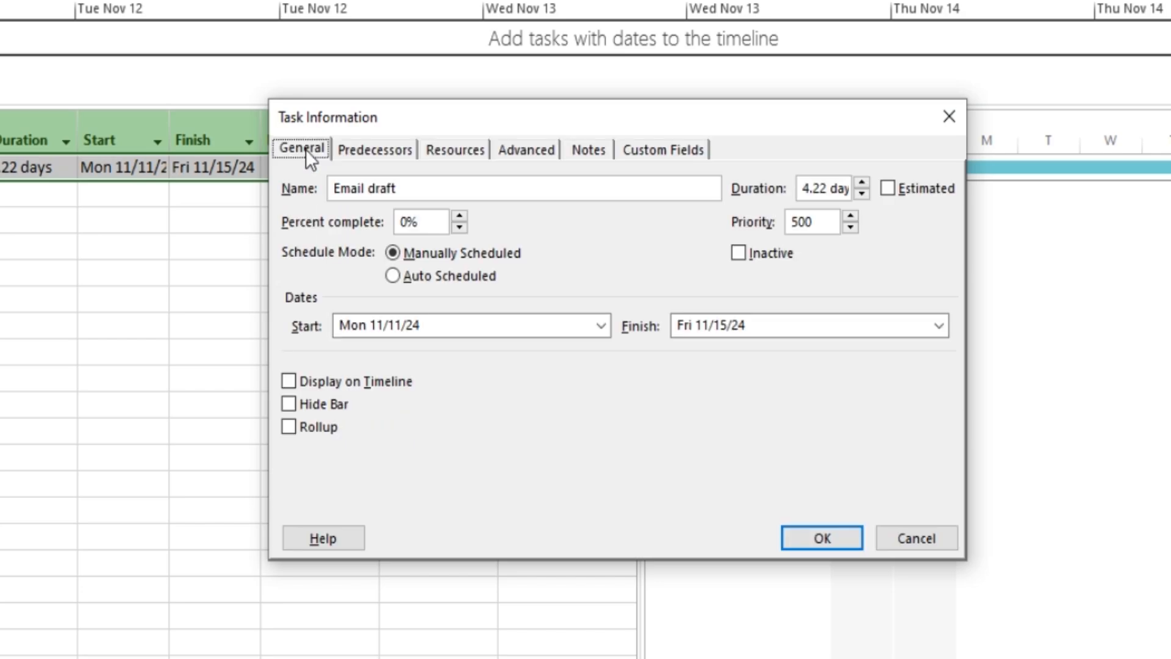
click(459, 217)
click(459, 217)
click(459, 217)
click(850, 217)
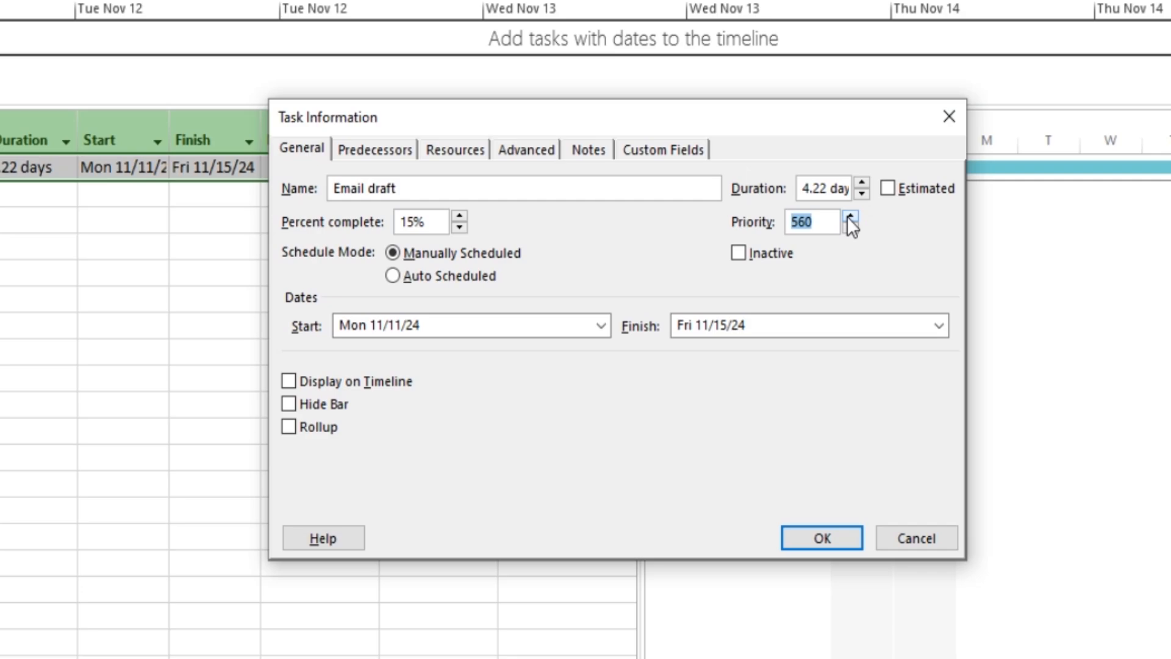
click(862, 183)
click(863, 195)
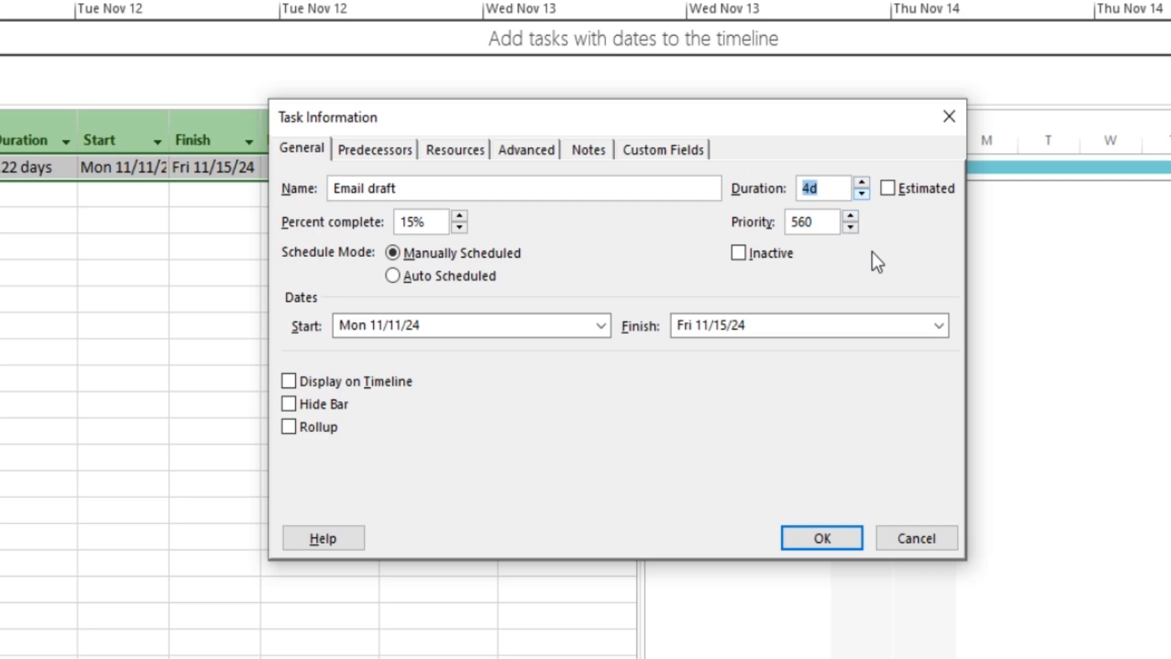
click(601, 325)
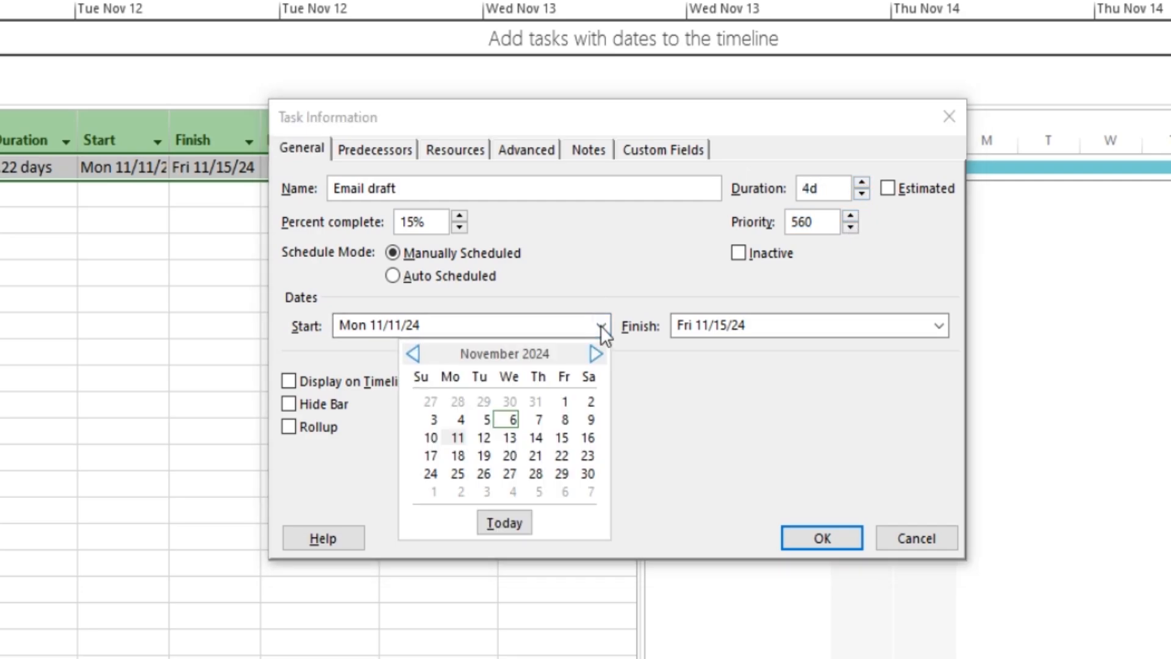
click(937, 325)
click(938, 325)
click(938, 325)
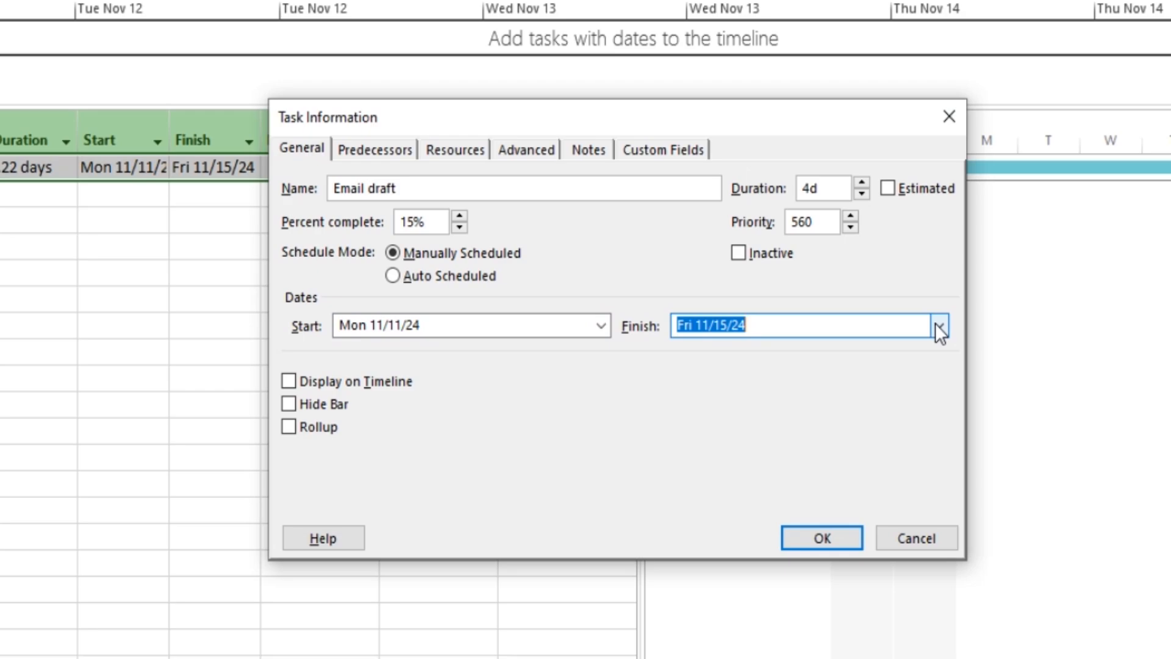
Add the note "Very Important" to the Email draft task.
click(587, 149)
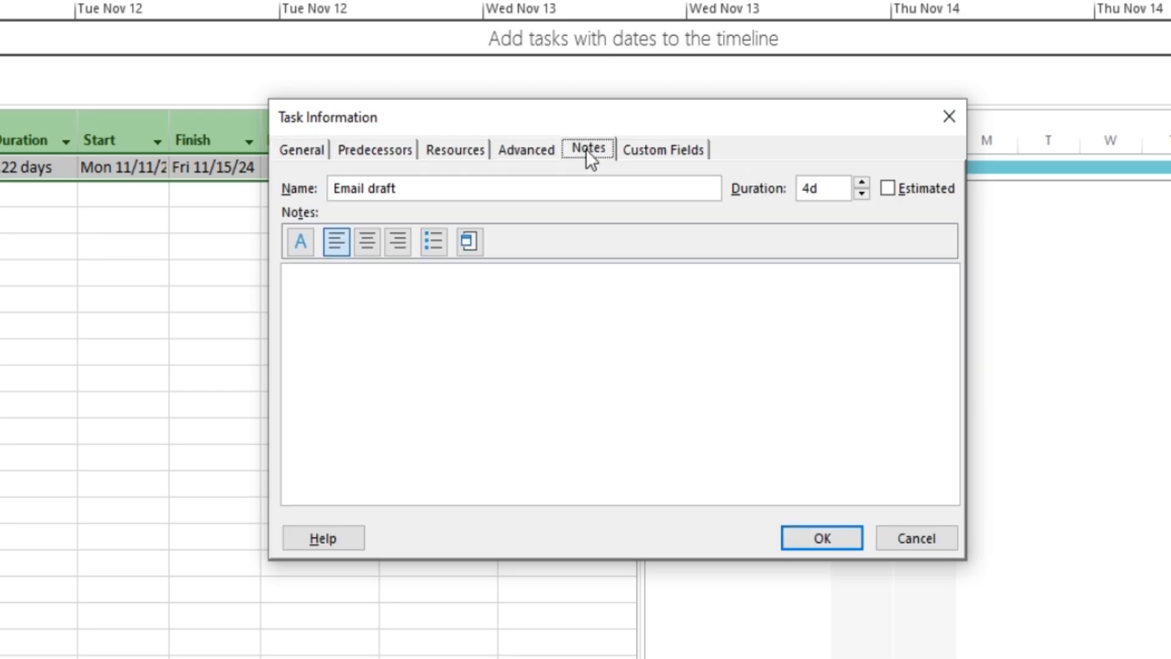
click(388, 286)
text(Very l)
text(mportant!)
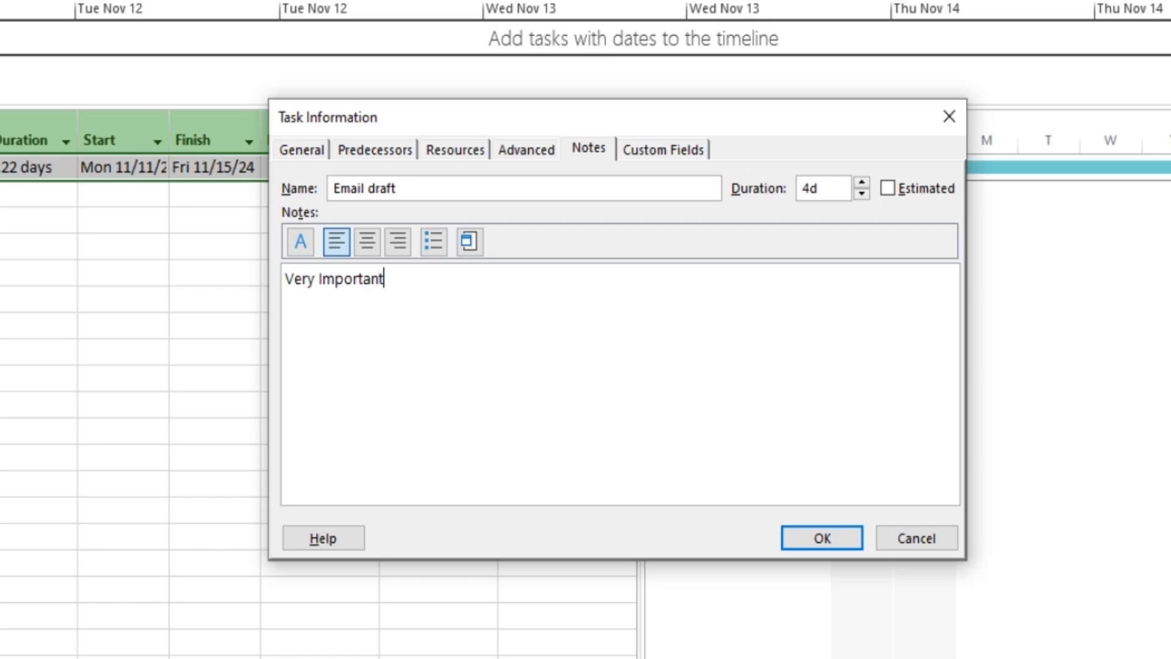
Give the Email draft task a deadline of Thu 11/14/2024 and save the task information.
click(514, 159)
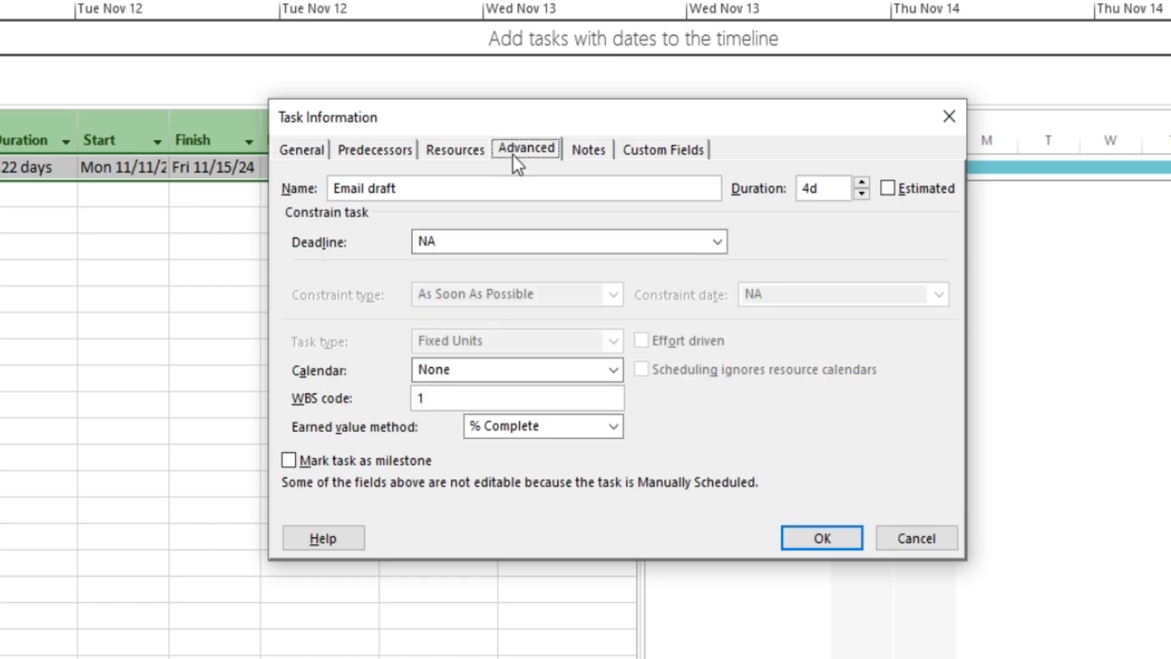
click(717, 242)
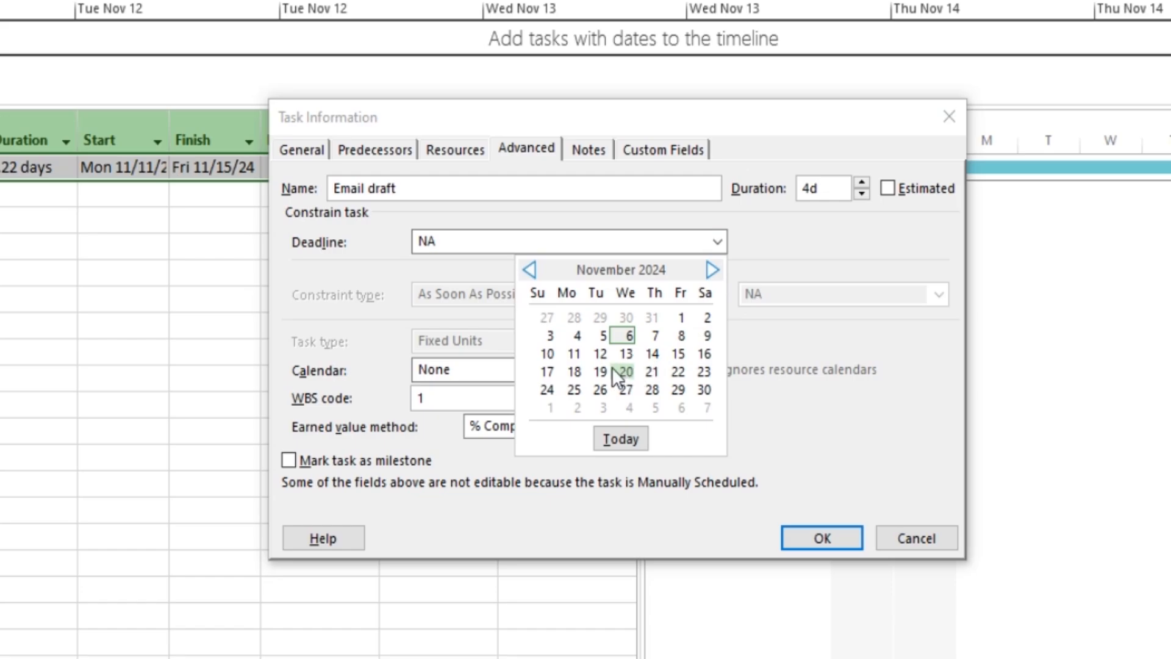
click(652, 354)
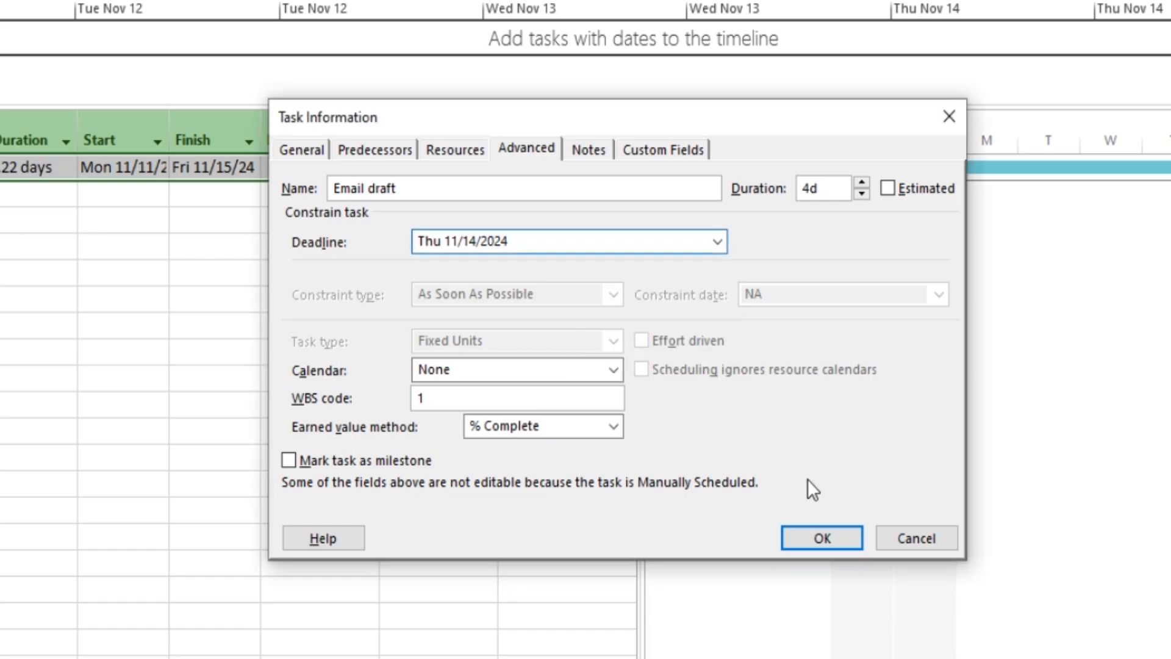
click(817, 540)
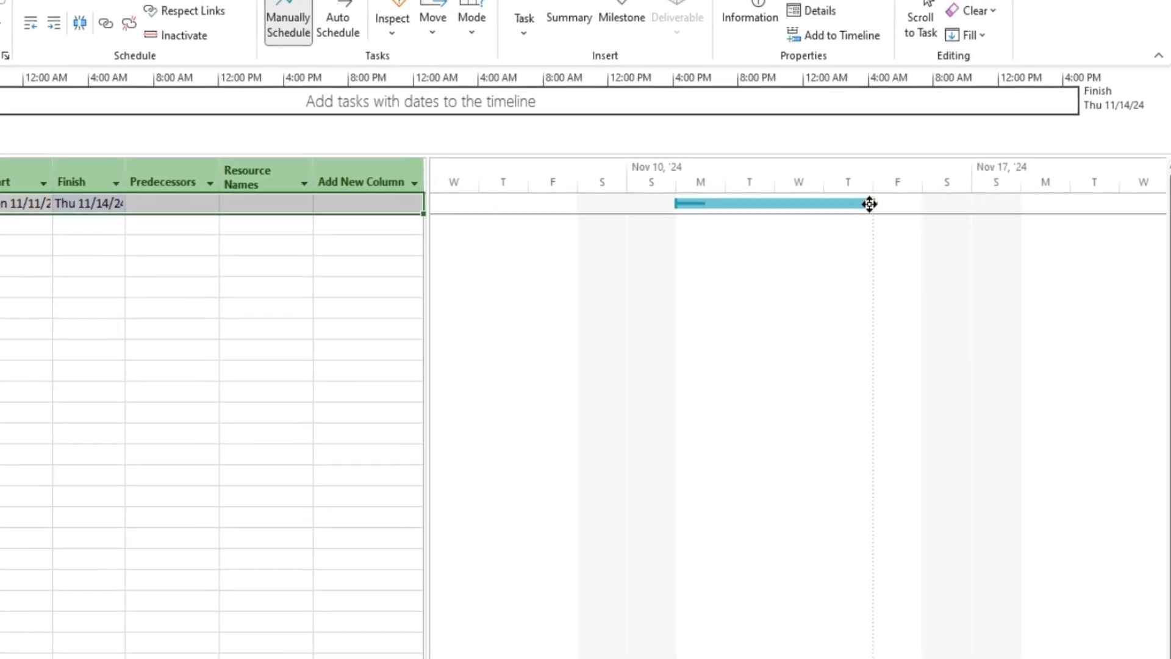
Extend the Email draft Gantt bar past its deadline so the task finishes on Sat 11/16/24.
drag(869, 211, 940, 204)
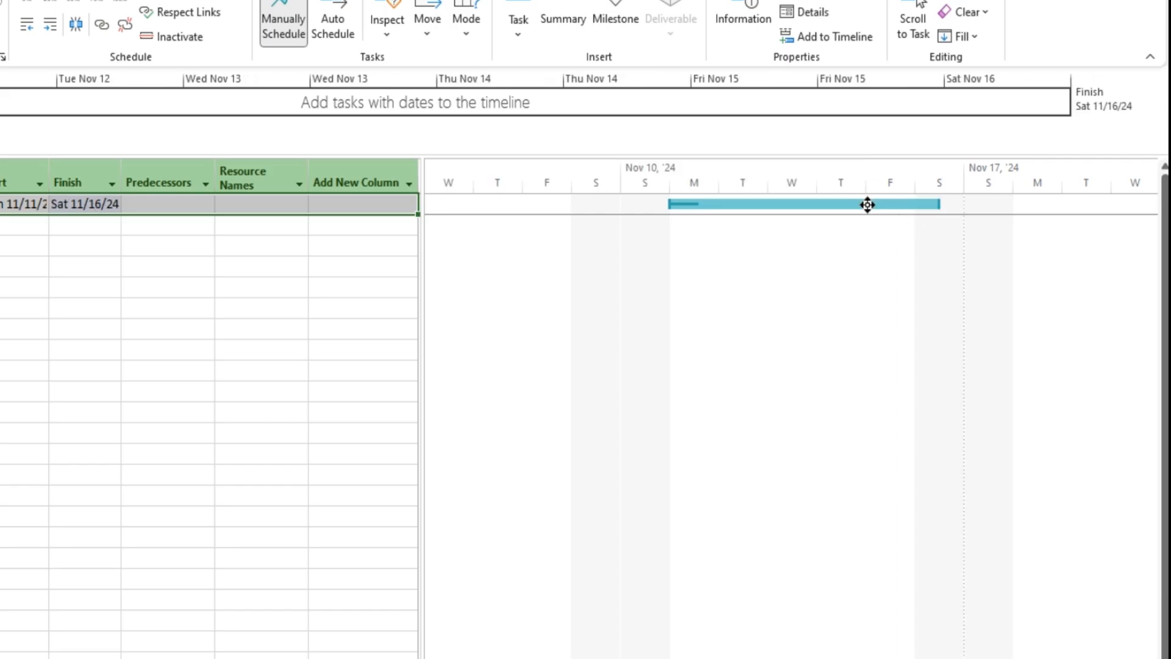
drag(1139, 652, 1147, 653)
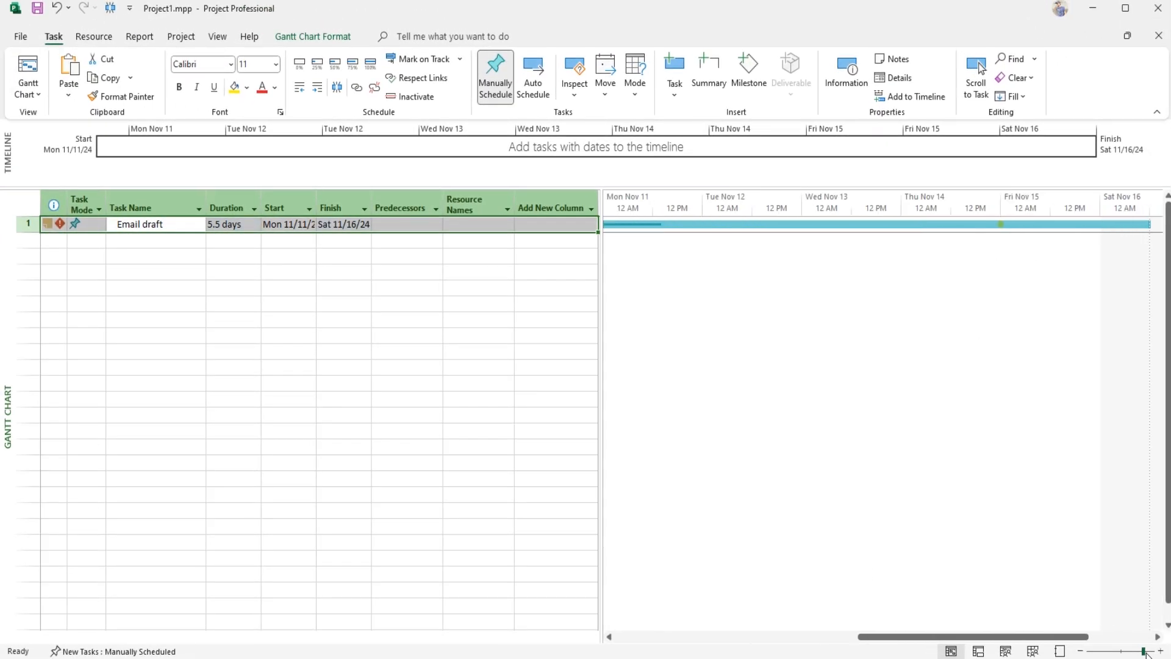
drag(1069, 637, 1090, 637)
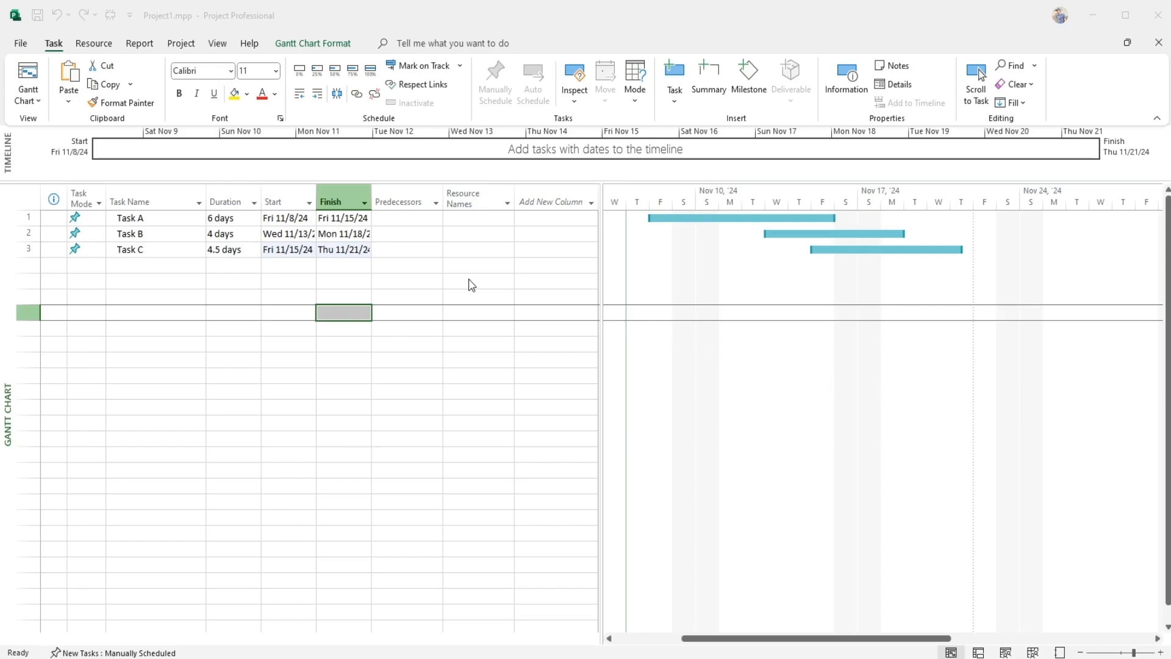
Link Task A, Task B and Task C together in sequence.
drag(162, 219, 142, 250)
right_click(142, 251)
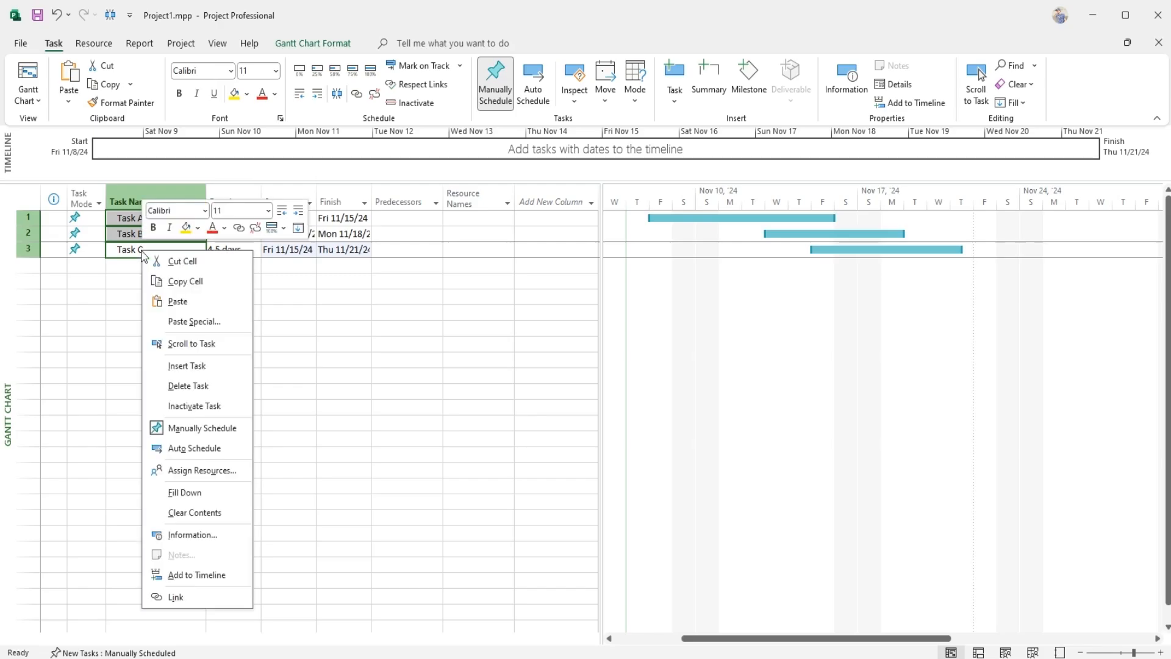
click(238, 227)
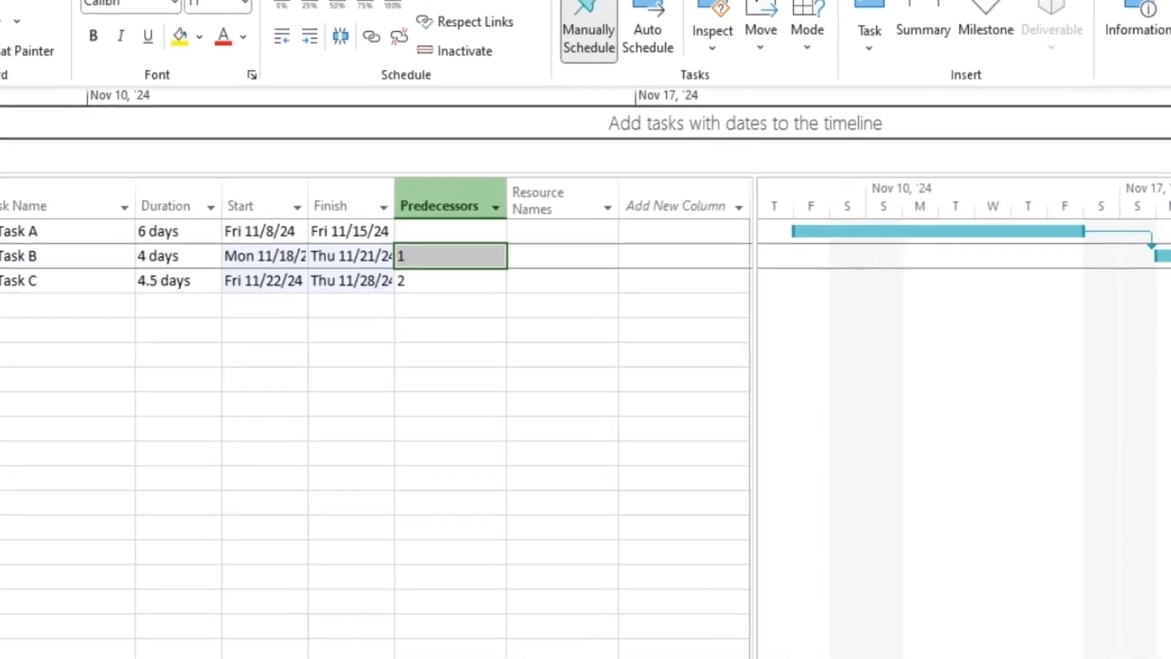
Remove the predecessors of Task B and Task C in the task table.
click(434, 253)
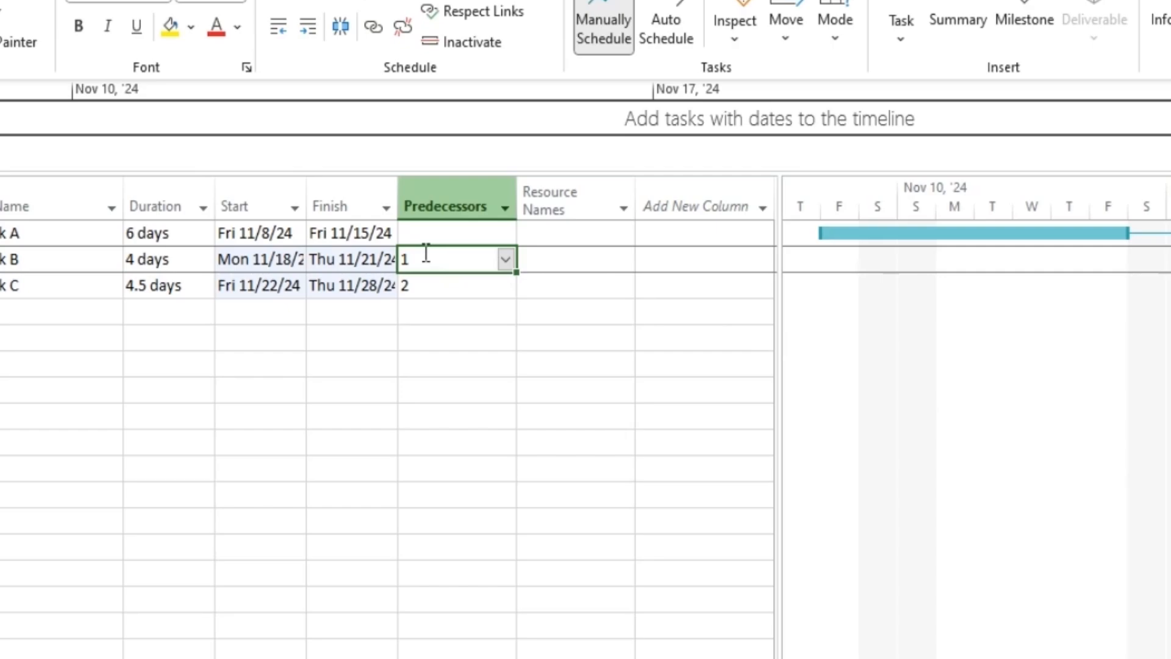
click(425, 254)
key(BackSpace)
click(424, 286)
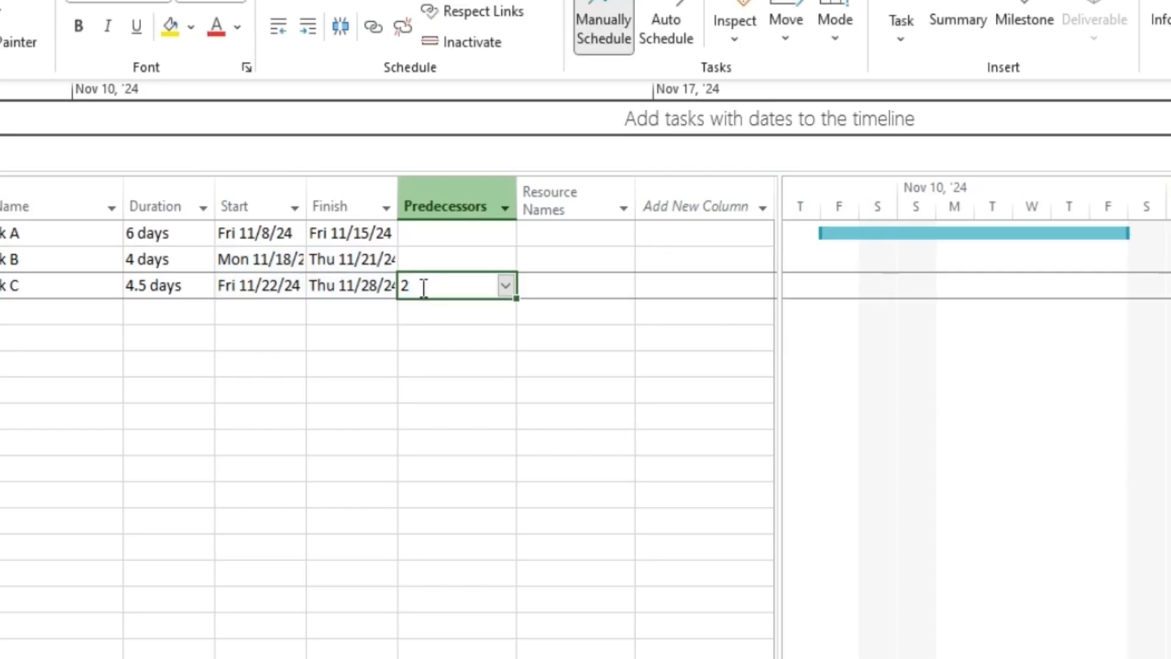
click(423, 286)
key(BackSpace)
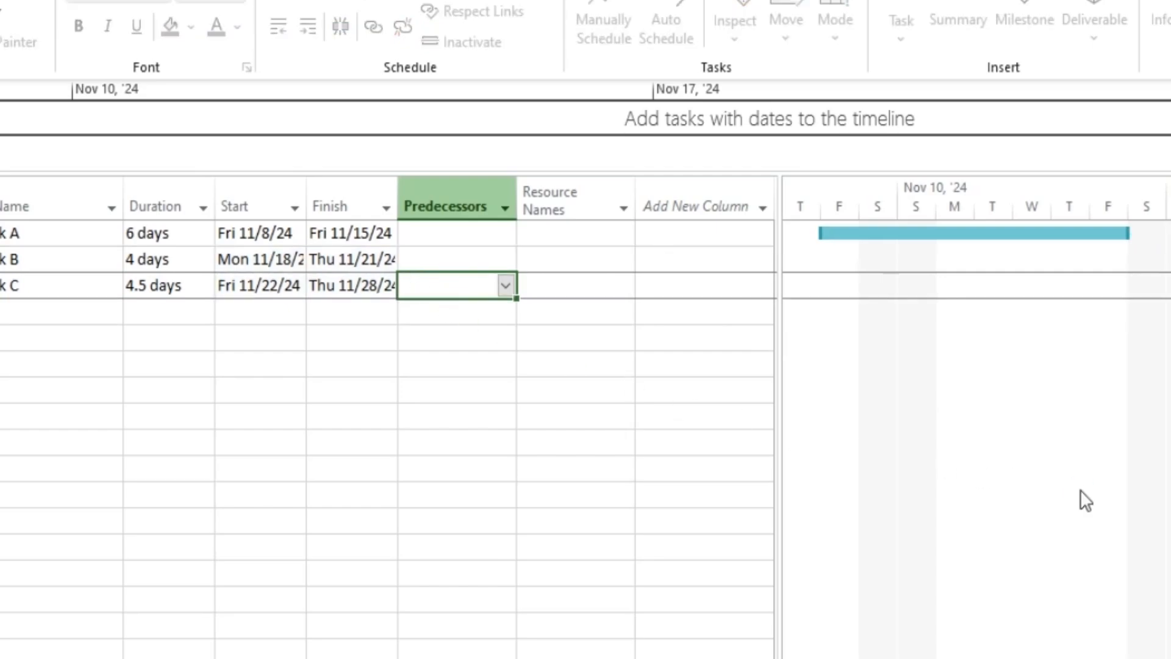
Enter task 3 (Task C) as the predecessor of Task A.
click(447, 240)
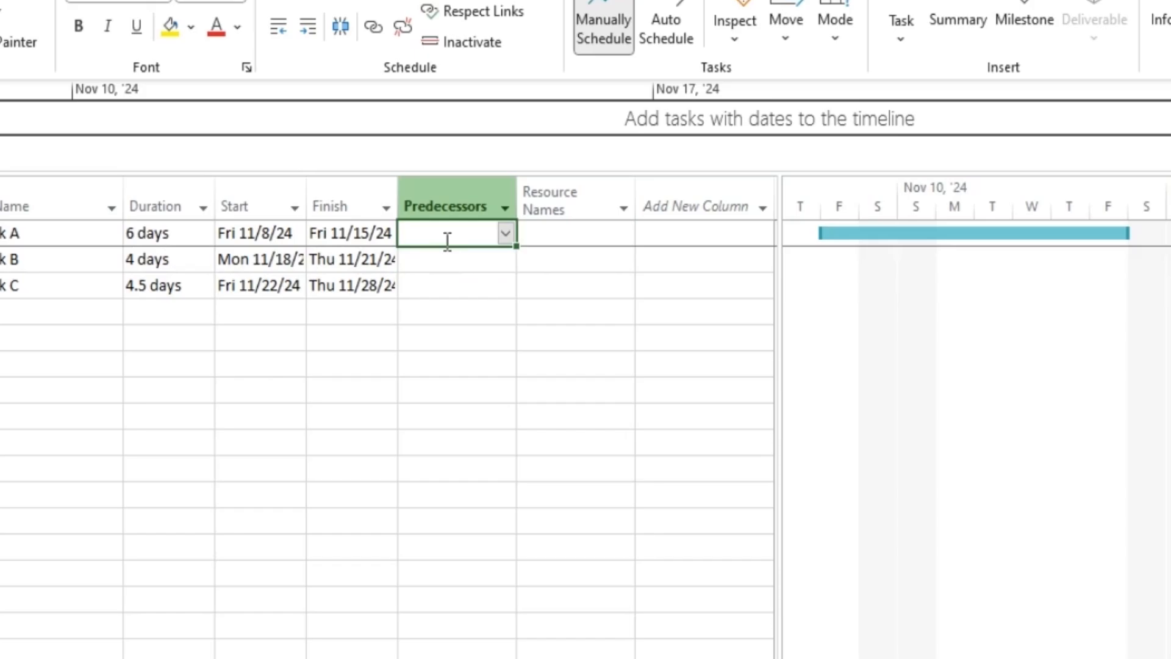
text(3)
click(879, 372)
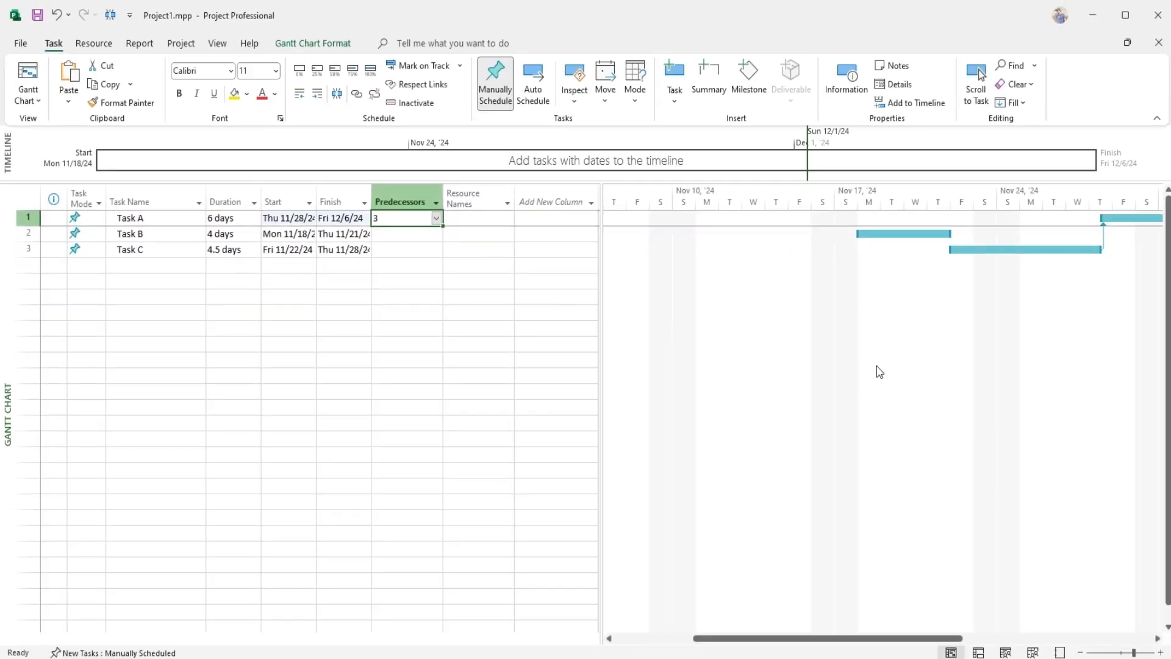
drag(915, 637, 978, 635)
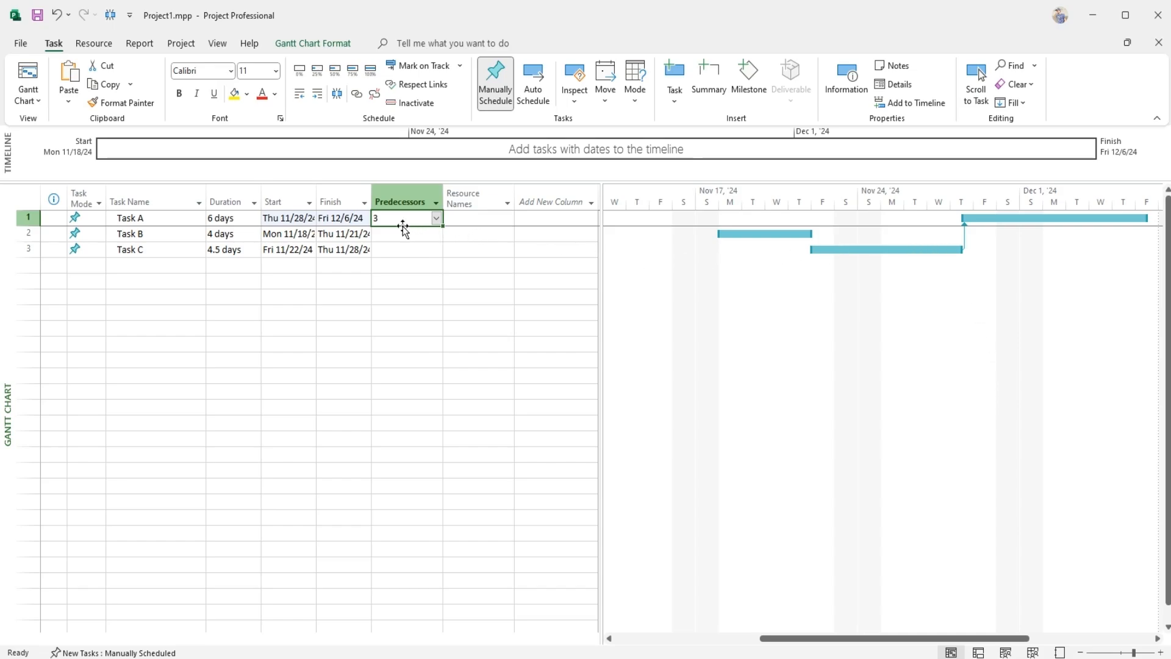
Change Task A's predecessor entry to 3SS for a start-to-start link with Task C.
click(382, 218)
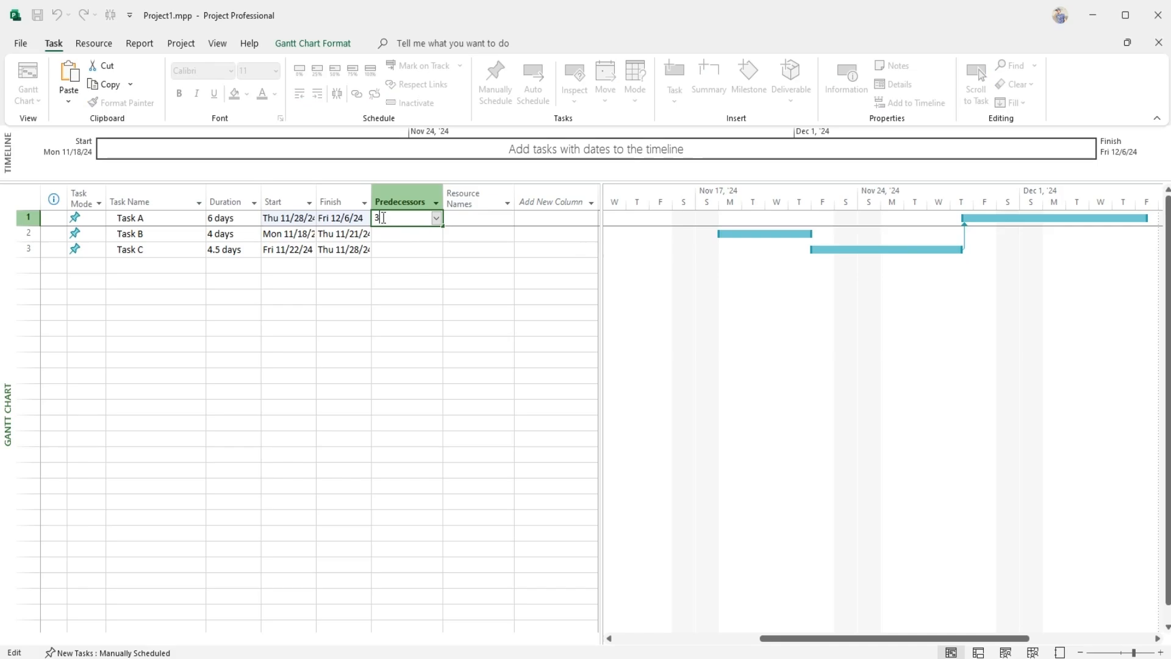
text(SS)
click(703, 336)
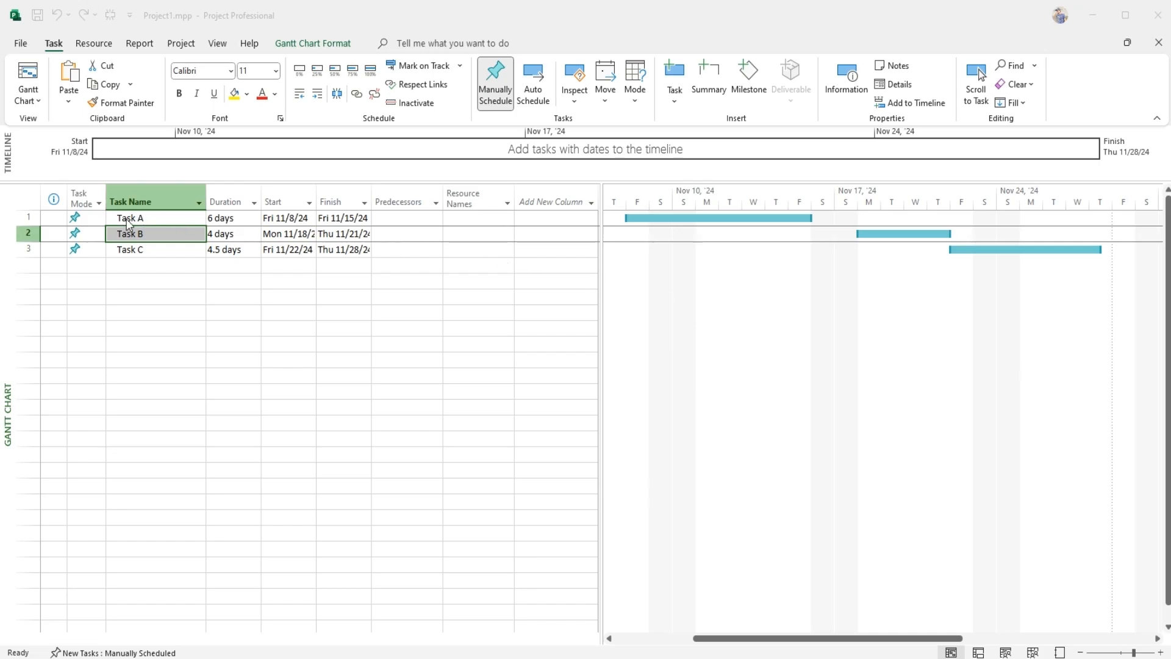
Add Task A as a predecessor of Task B with the Start-to-Start (SS) type in its task information.
double_click(144, 238)
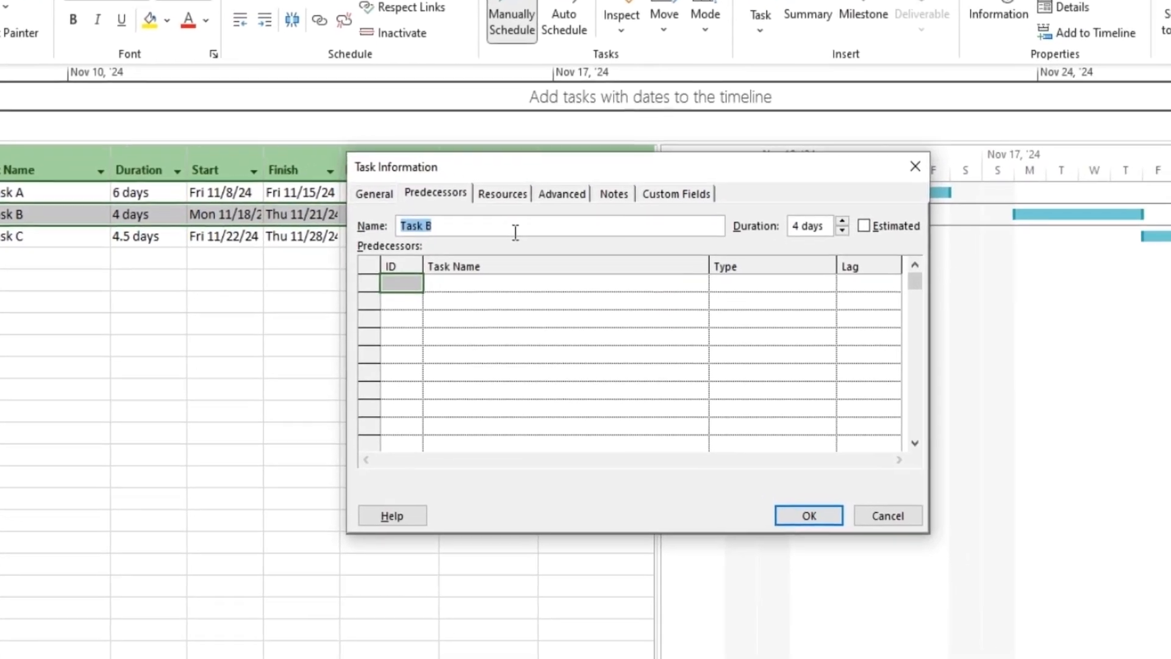
click(608, 220)
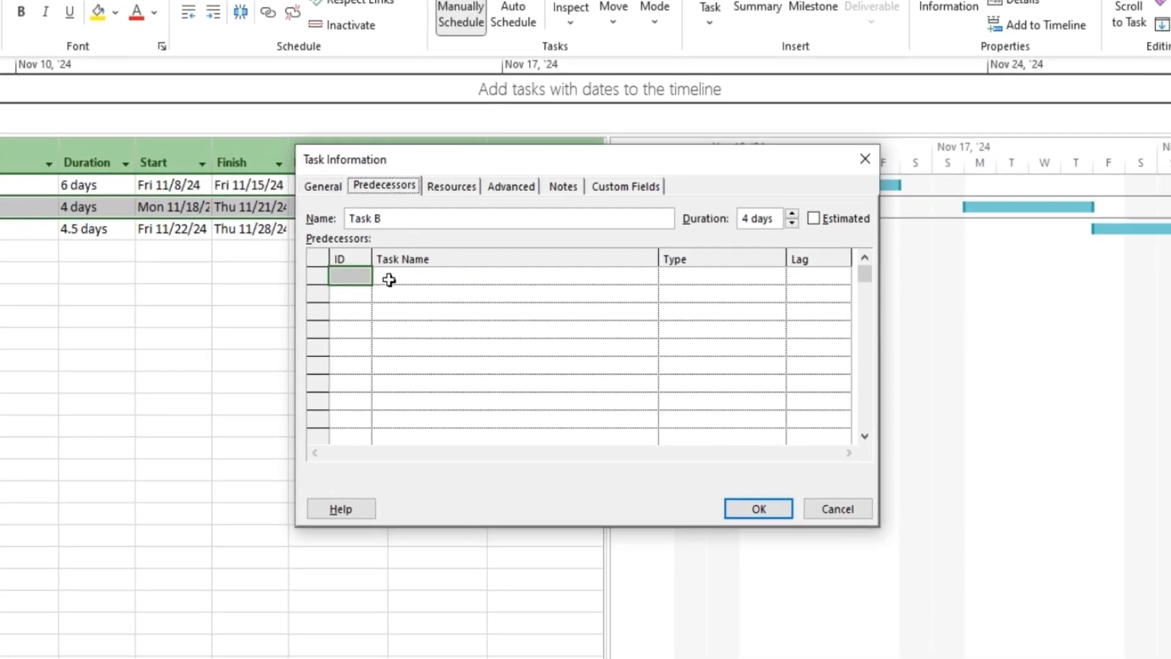
click(601, 281)
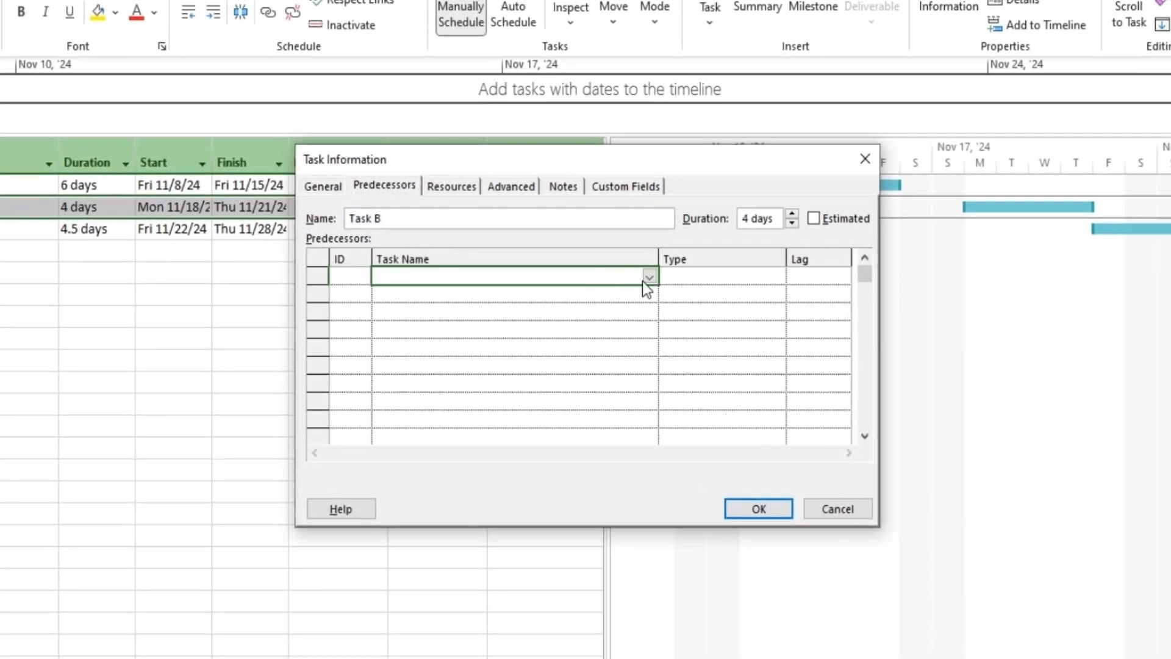
click(649, 277)
click(319, 298)
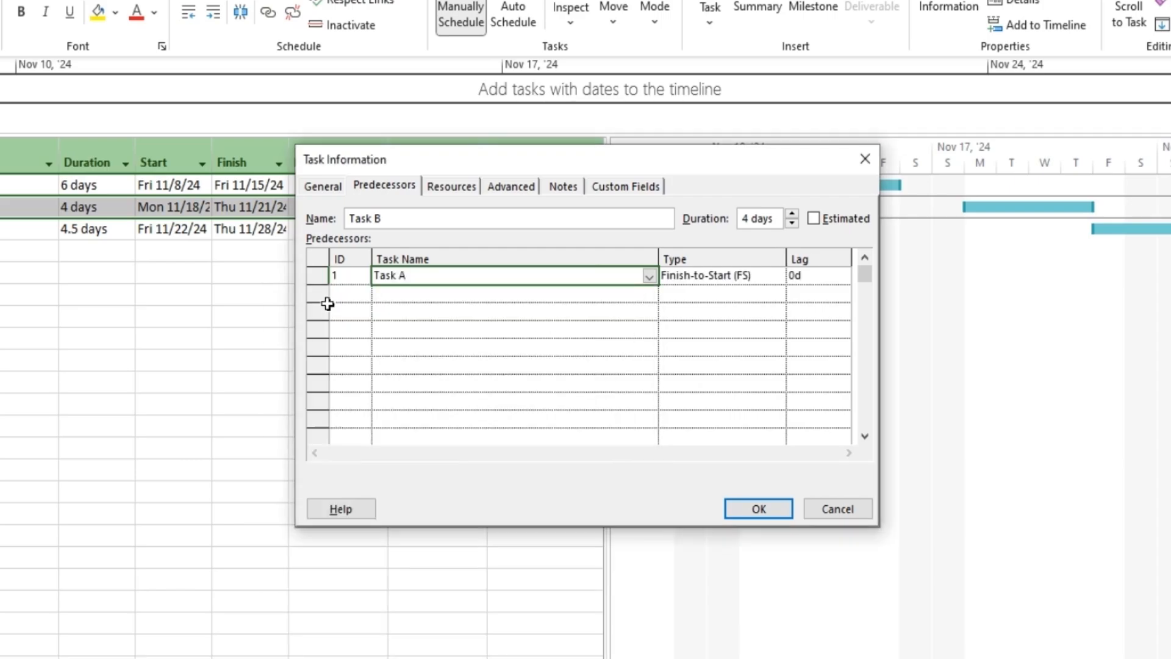
click(762, 276)
click(778, 278)
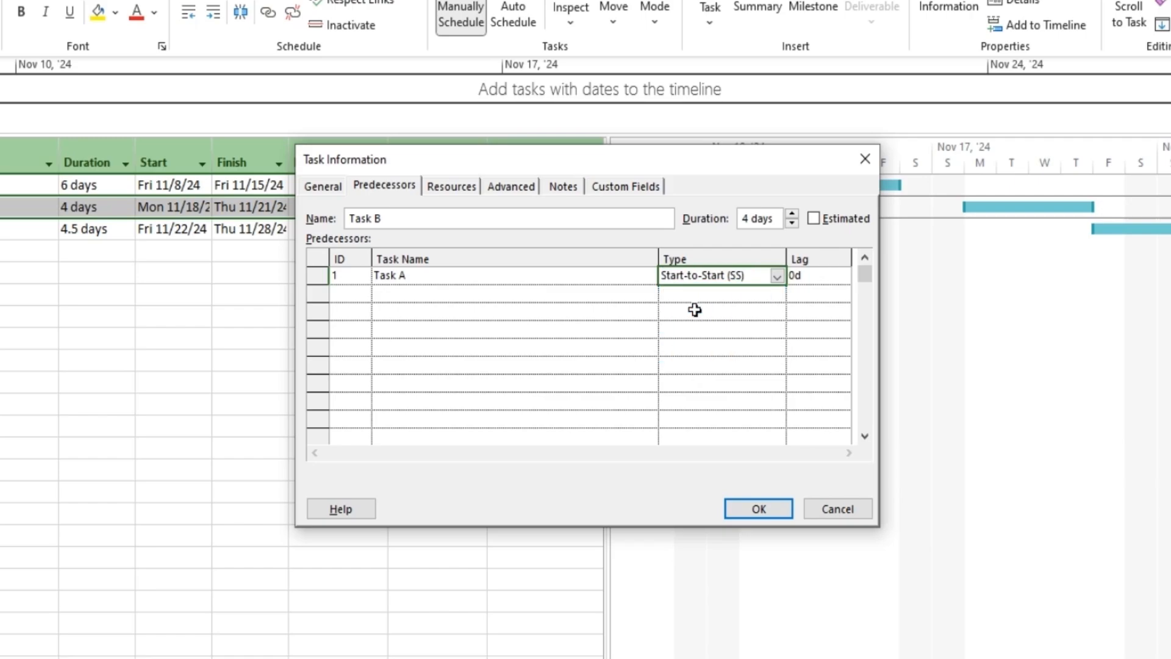
click(763, 508)
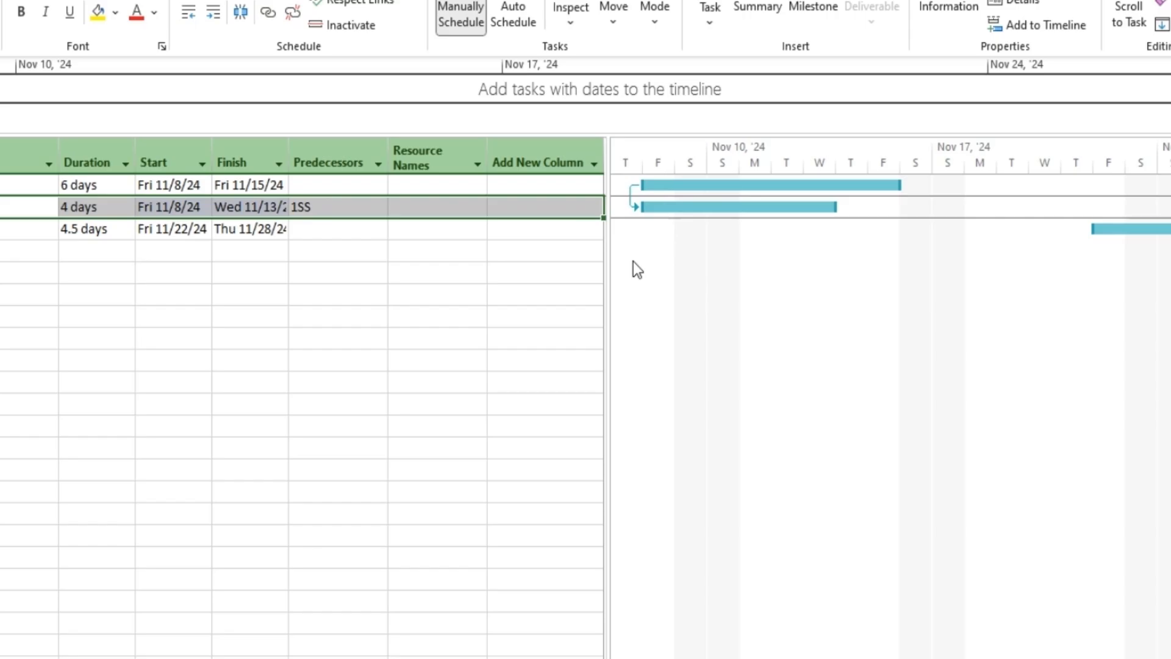
Change Task B's link to Task A to the Start-to-Finish (SF) type and save it.
click(18, 210)
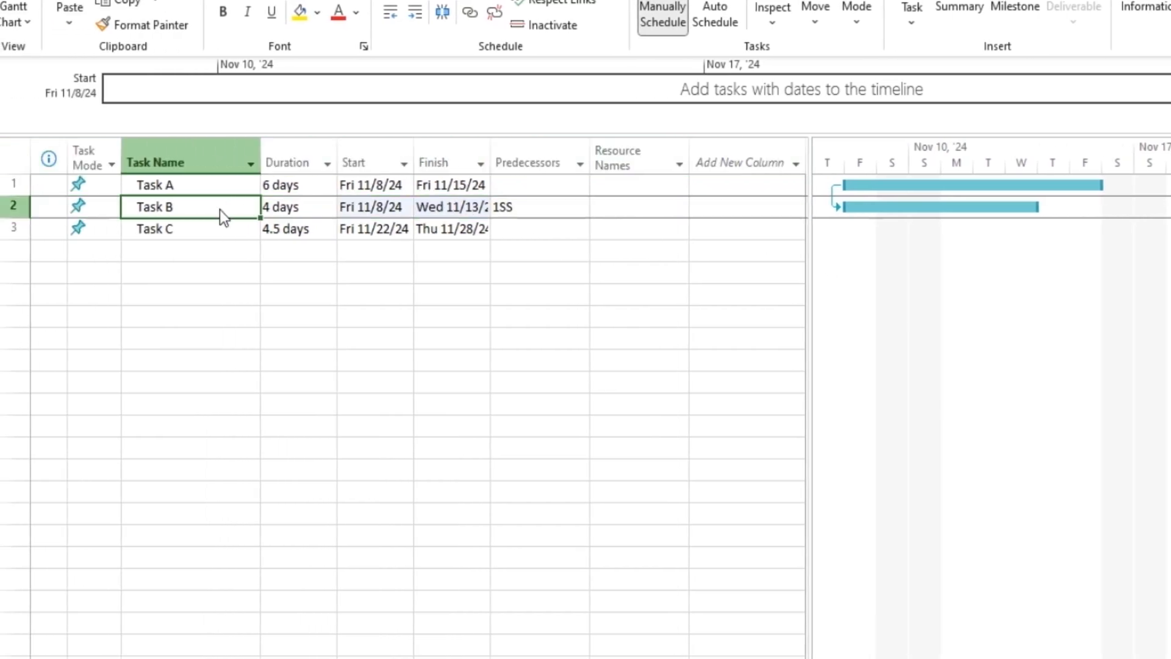
double_click(220, 210)
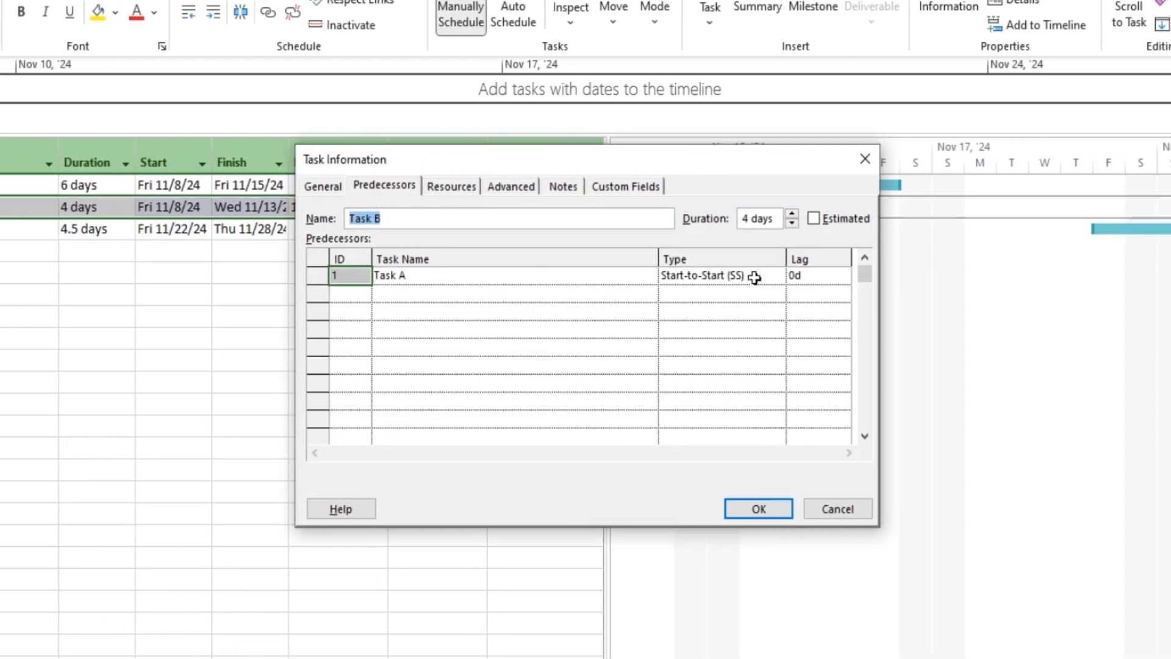
click(754, 277)
click(776, 276)
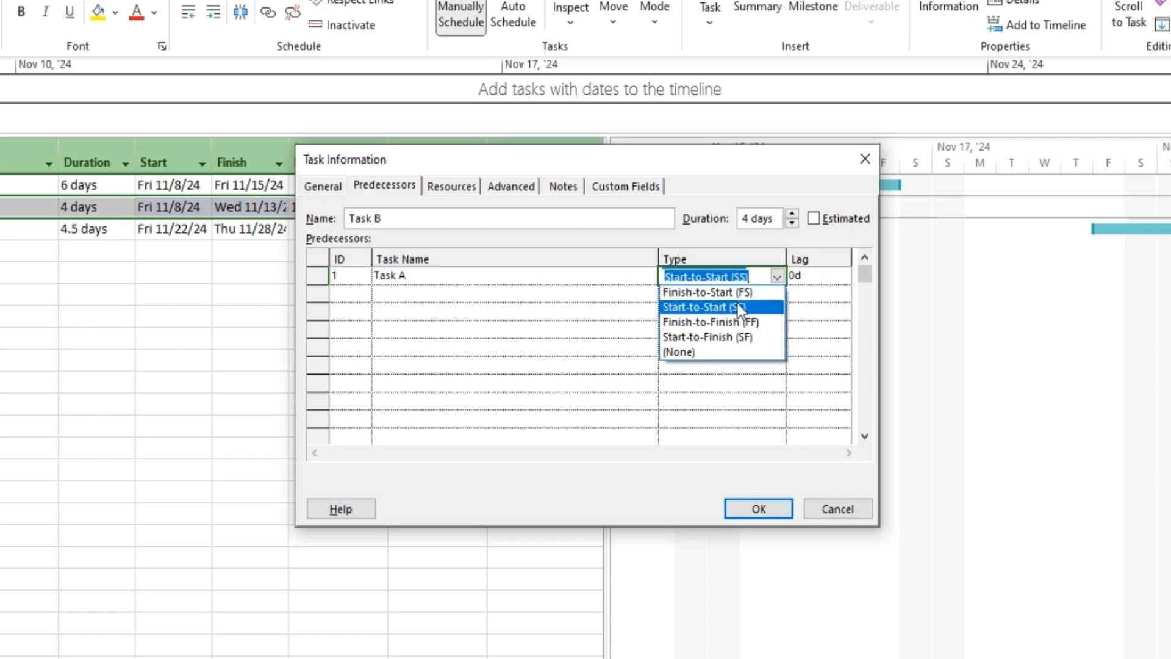
click(726, 338)
click(757, 508)
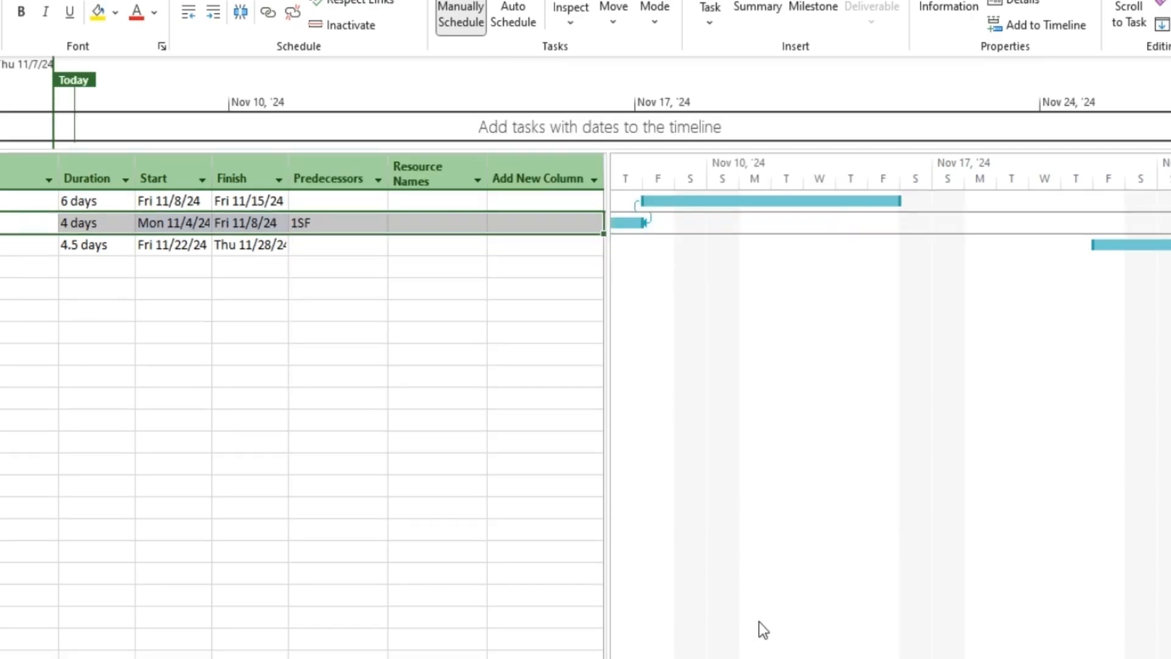
drag(766, 658, 739, 638)
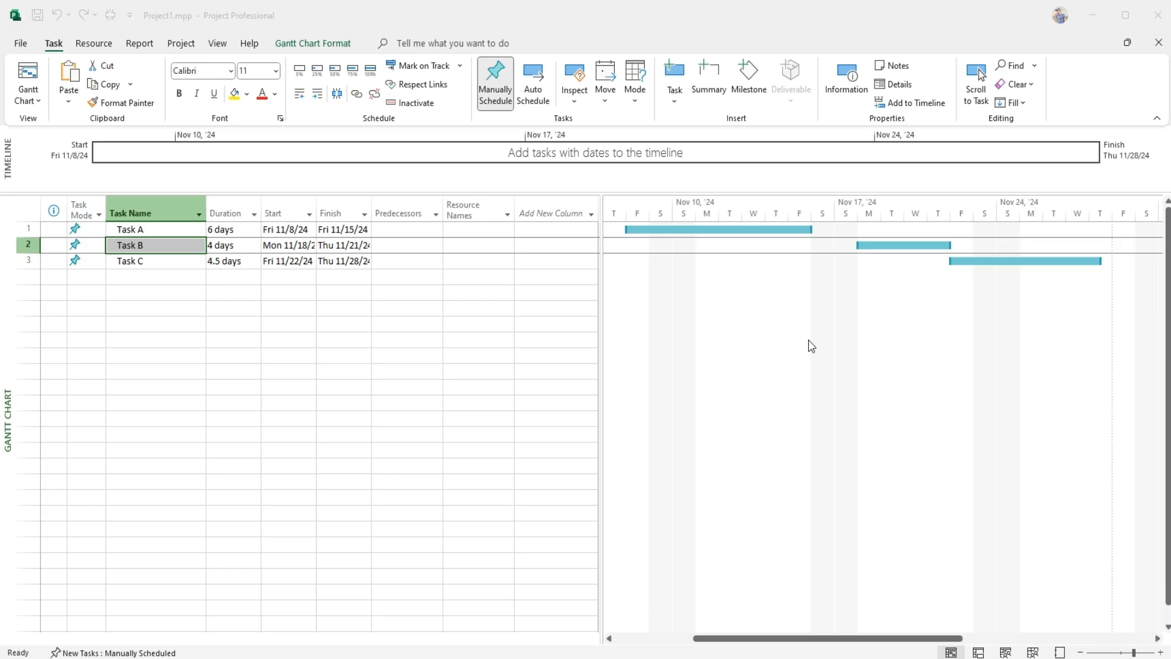
Show the available task modes for Task A.
click(94, 230)
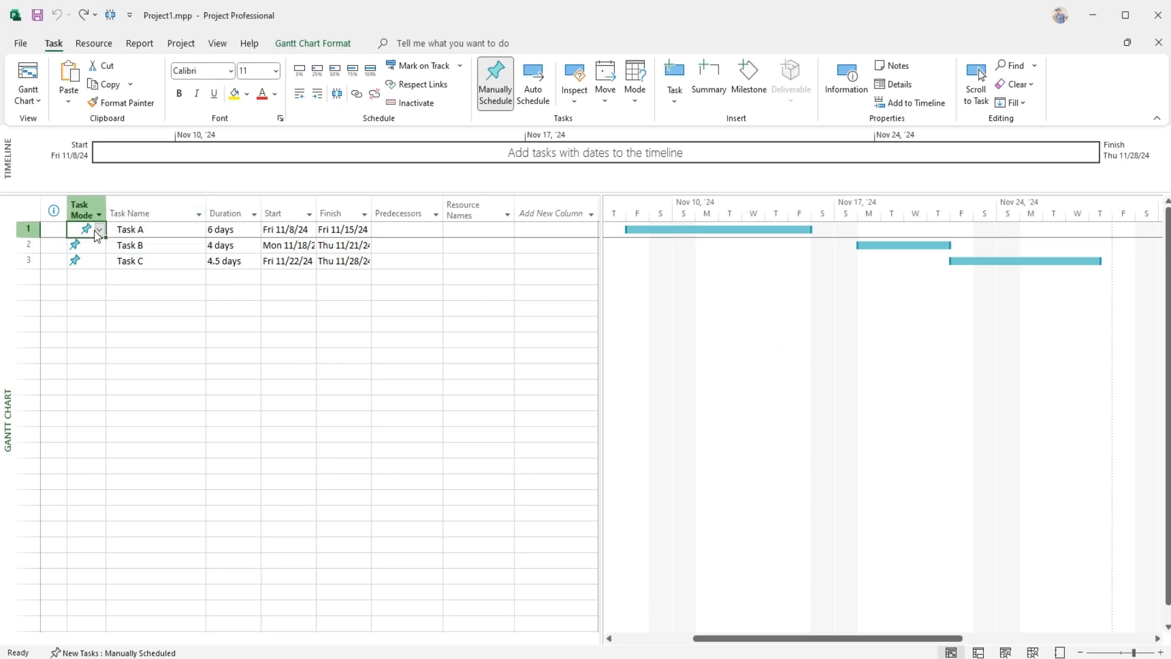
click(99, 229)
click(89, 241)
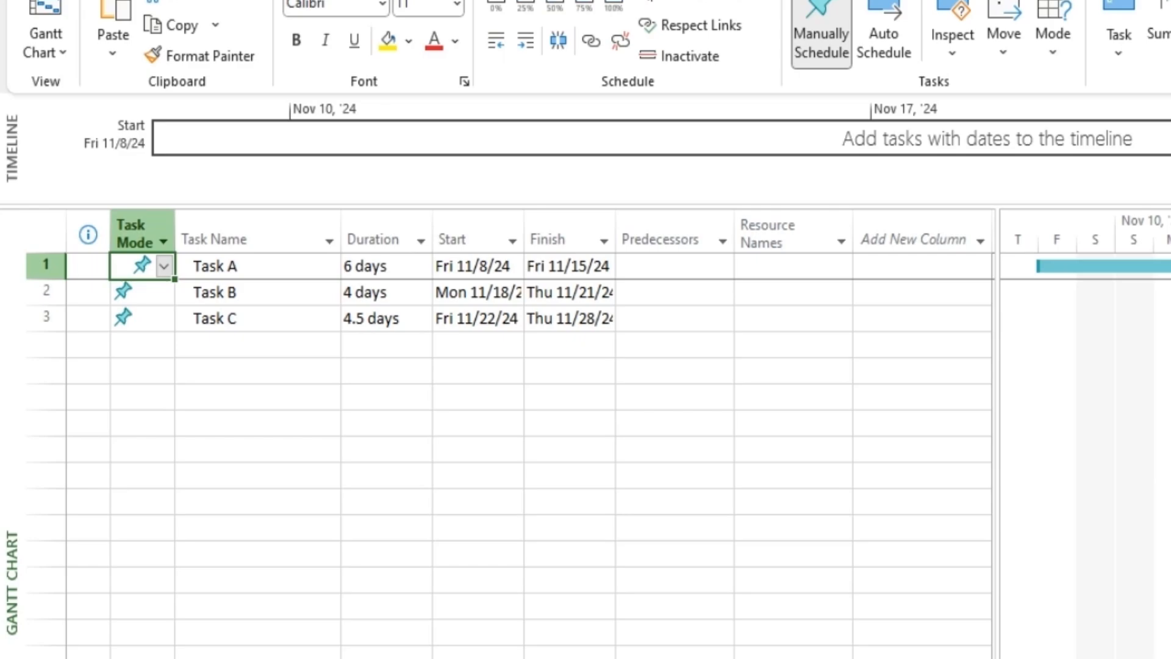
click(163, 266)
click(152, 310)
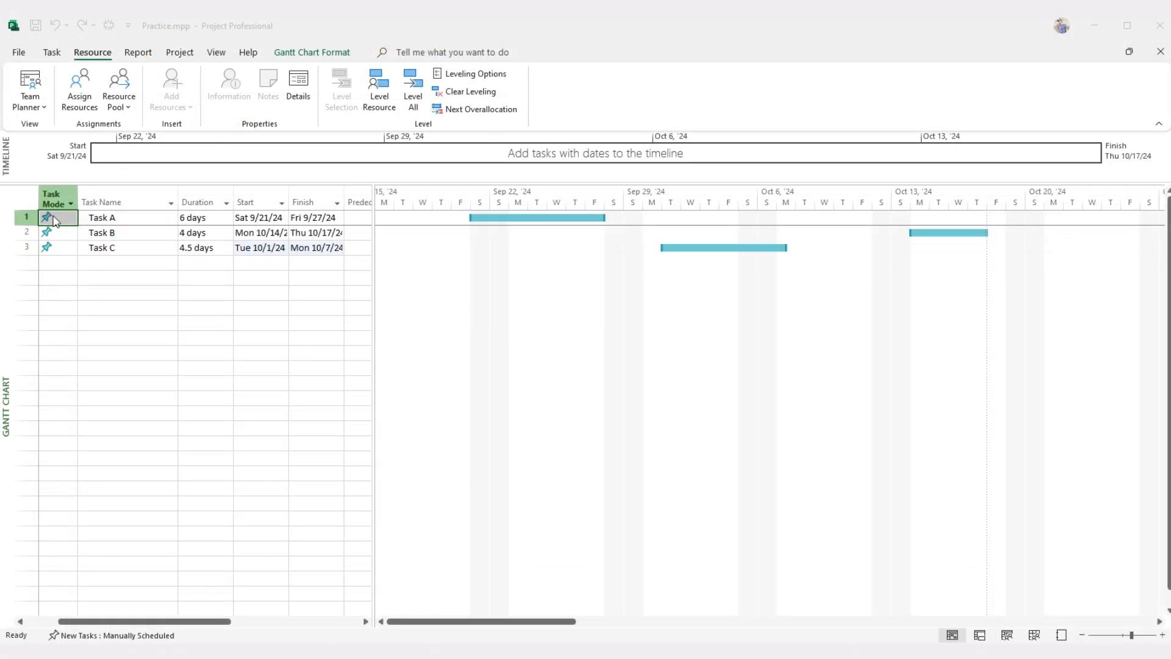
Set Task A's task mode to Auto Scheduled and reopen its task mode choices.
click(55, 217)
click(71, 217)
click(85, 230)
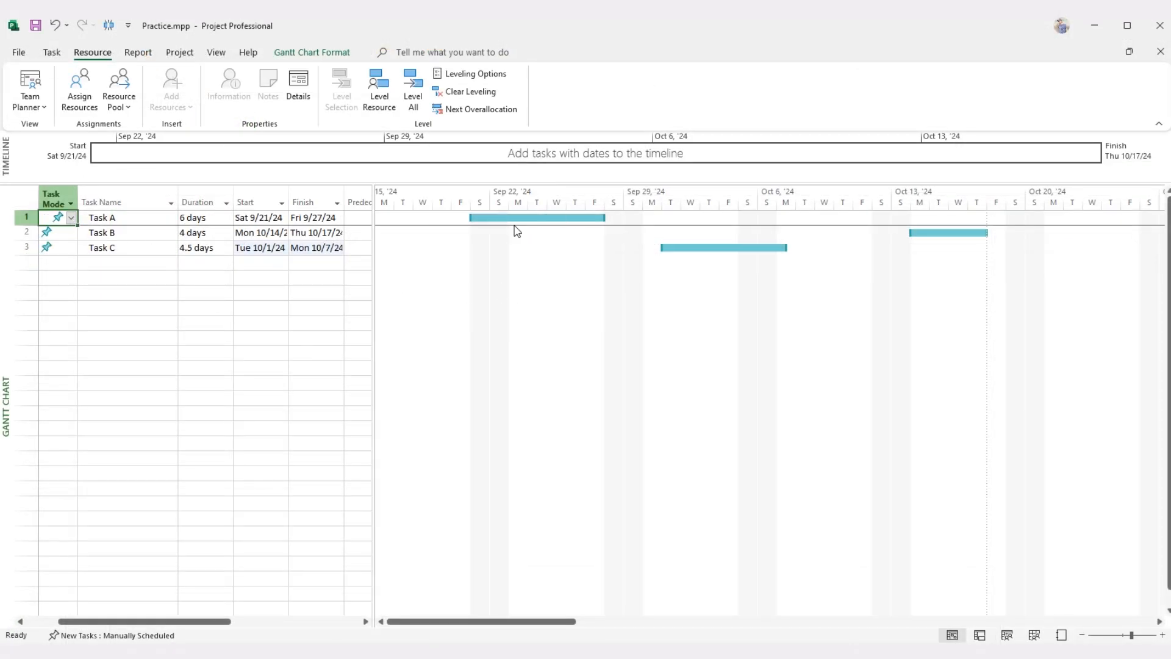
mouse_move(515, 230)
mouse_down()
mouse_move(476, 220)
mouse_move(535, 229)
mouse_up()
click(72, 217)
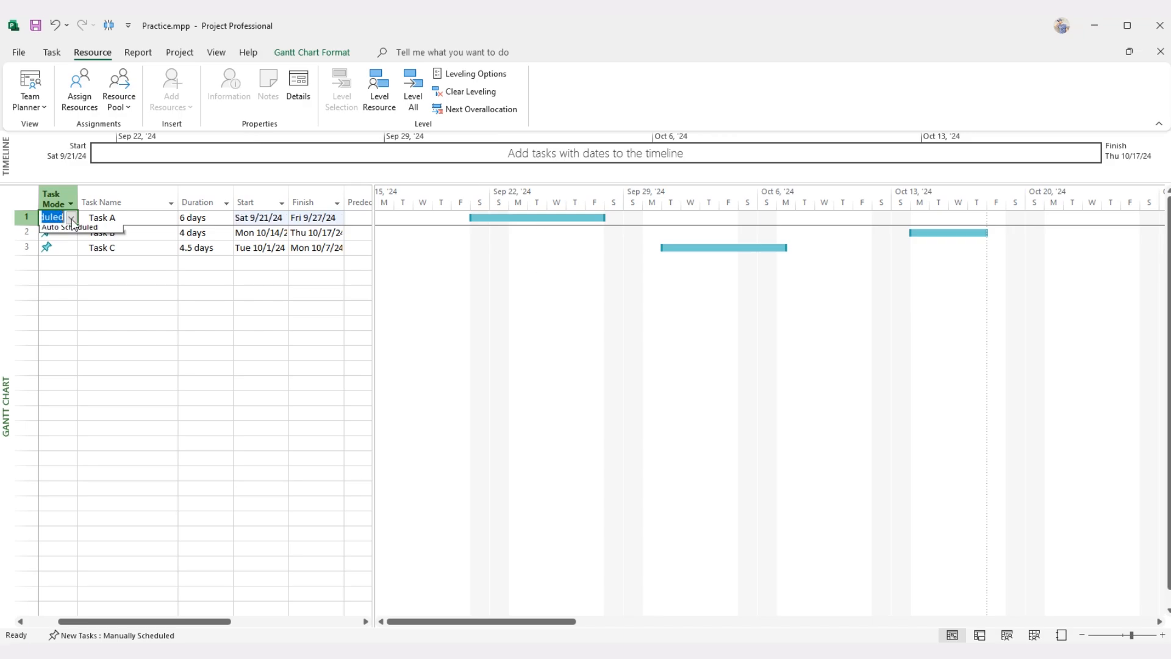
click(72, 244)
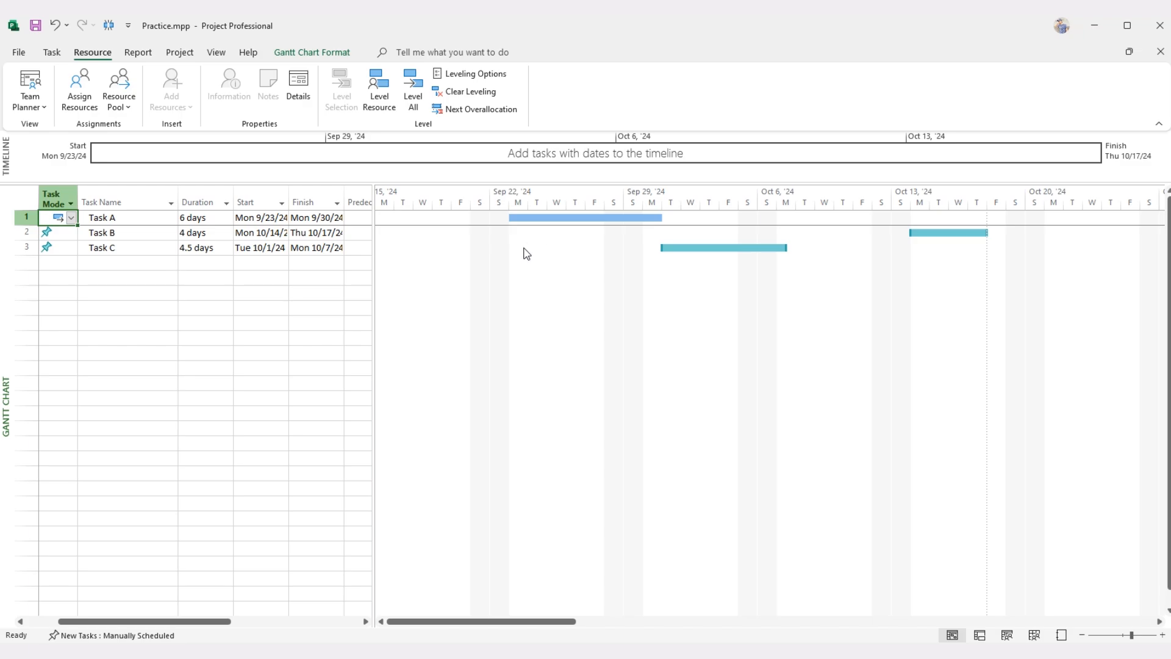
click(71, 218)
key(Up)
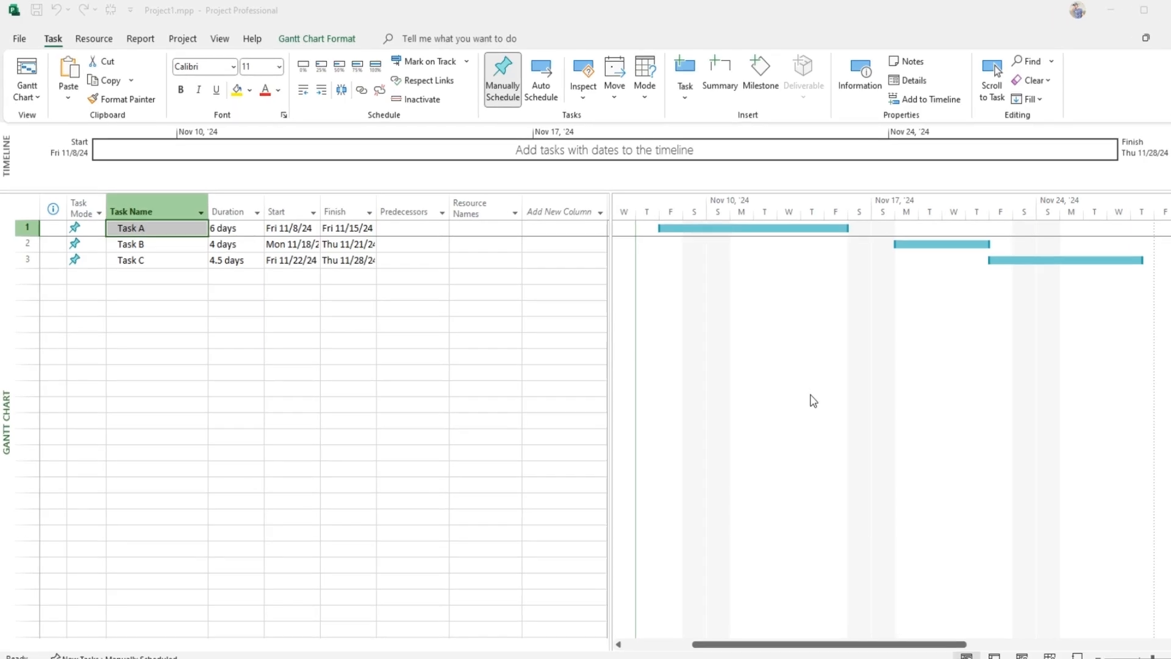
Mark Task A as inactive in its task information.
click(180, 229)
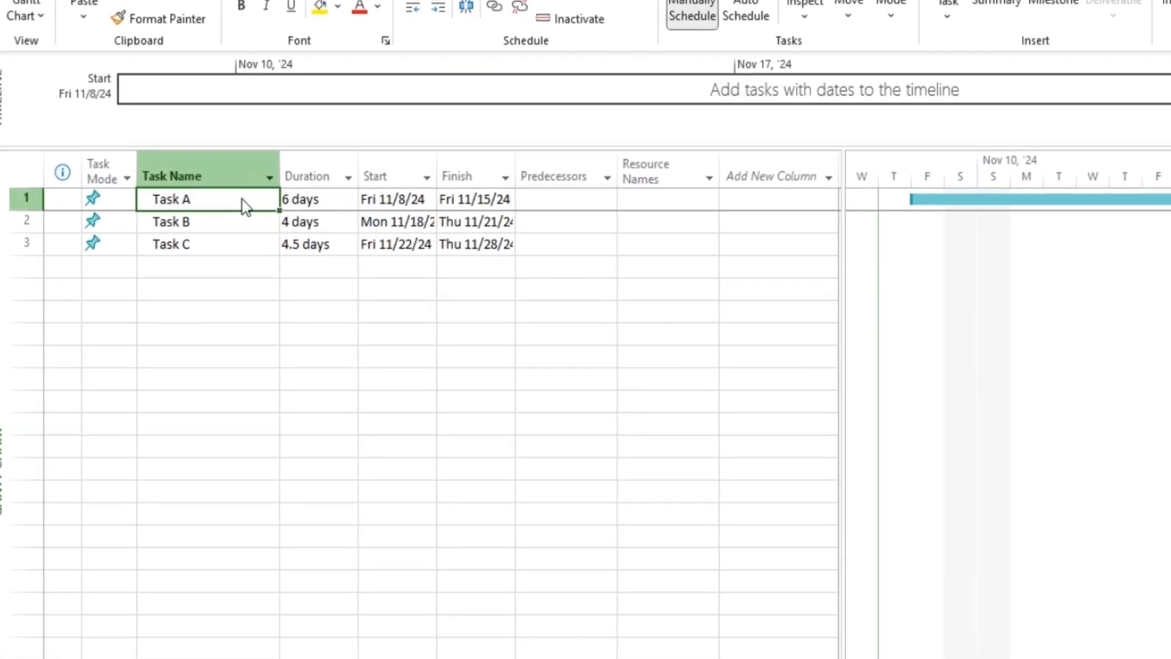
double_click(242, 199)
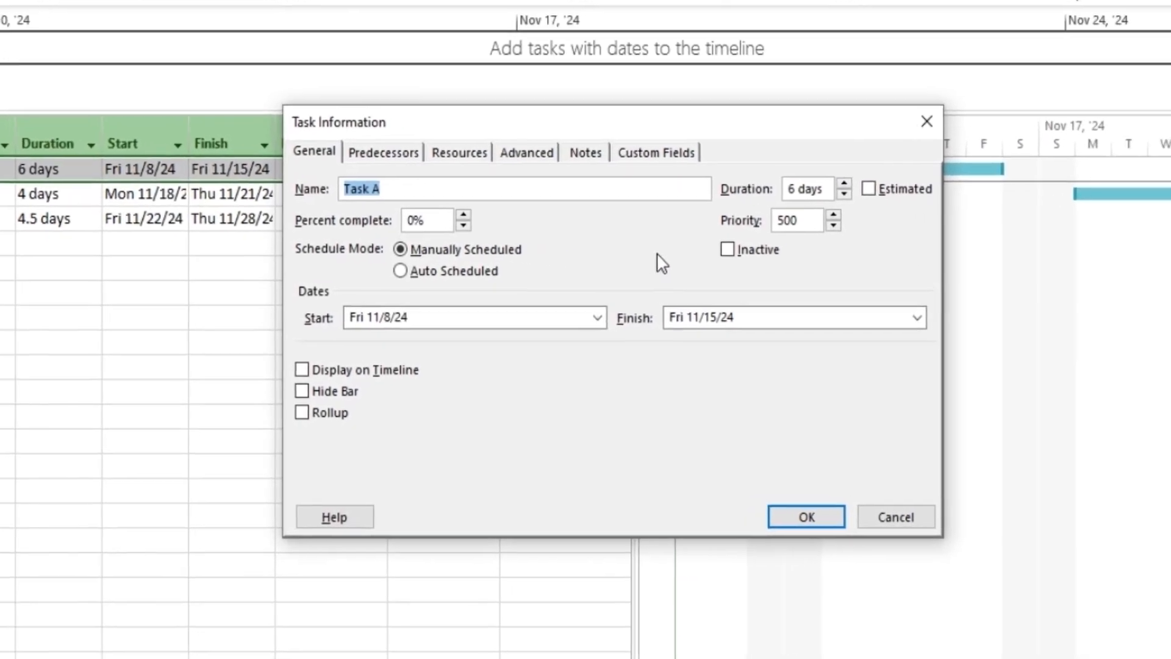
click(733, 254)
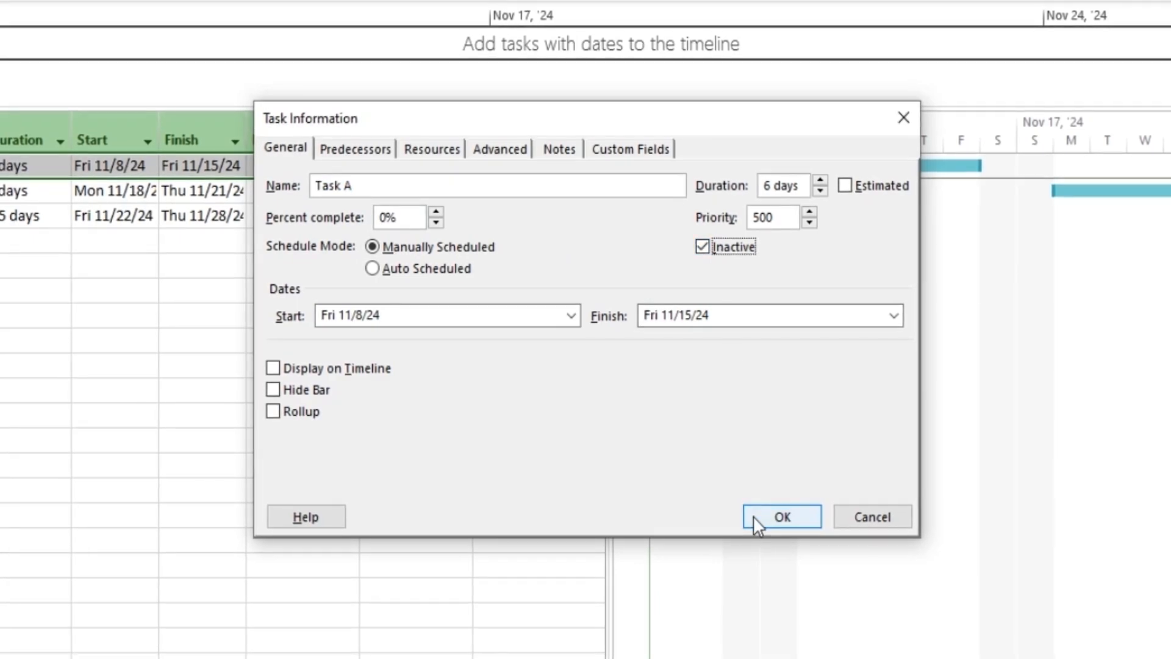
click(754, 519)
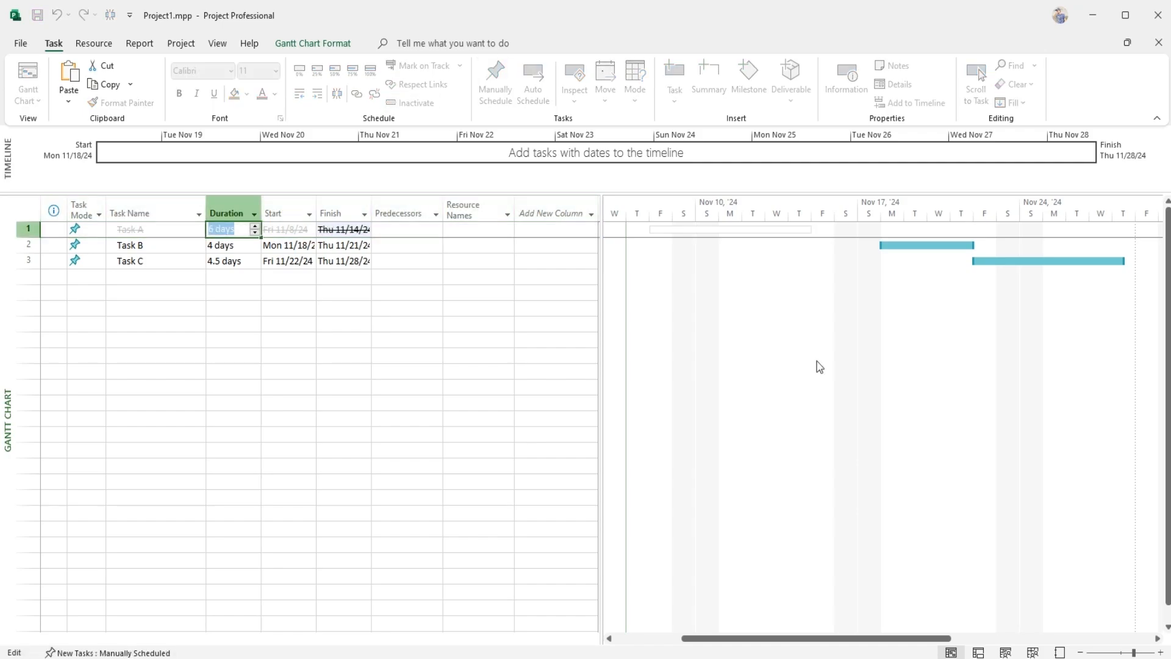
Make Task A active again by clearing the Inactive option in its task information.
click(236, 231)
double_click(299, 234)
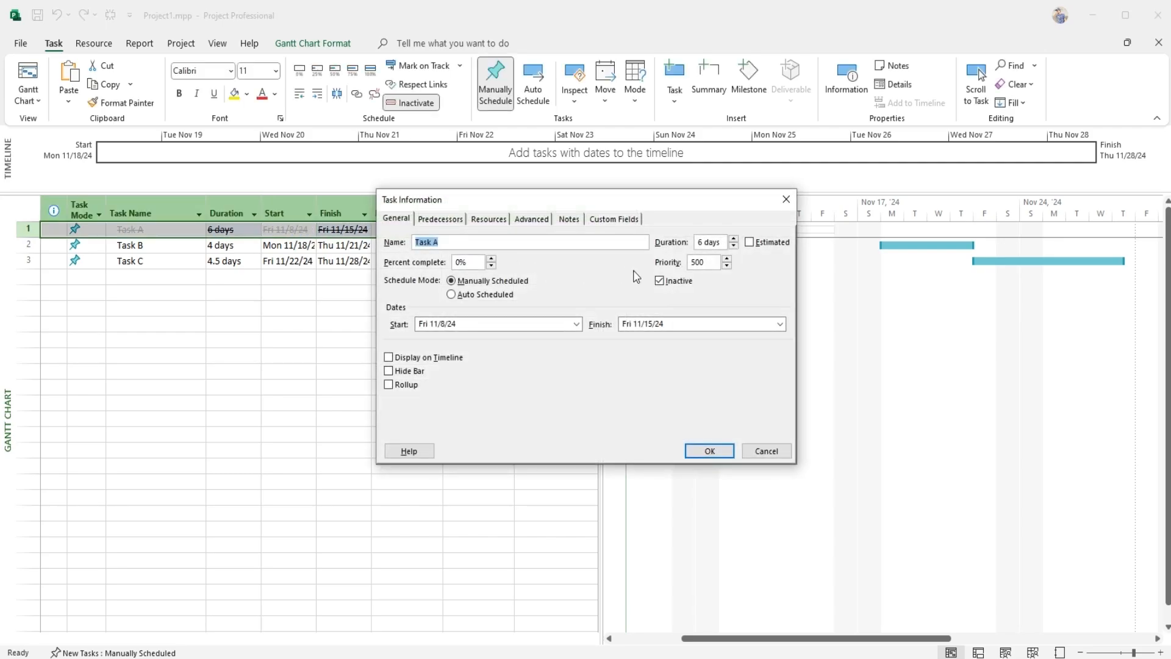
click(661, 281)
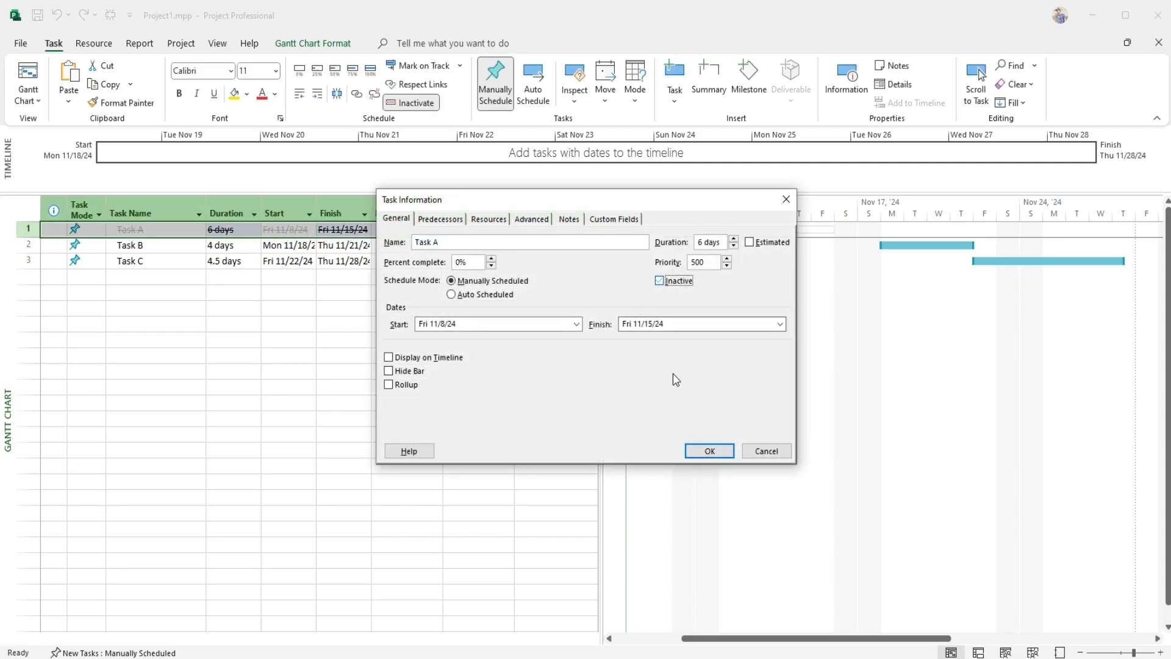
click(704, 451)
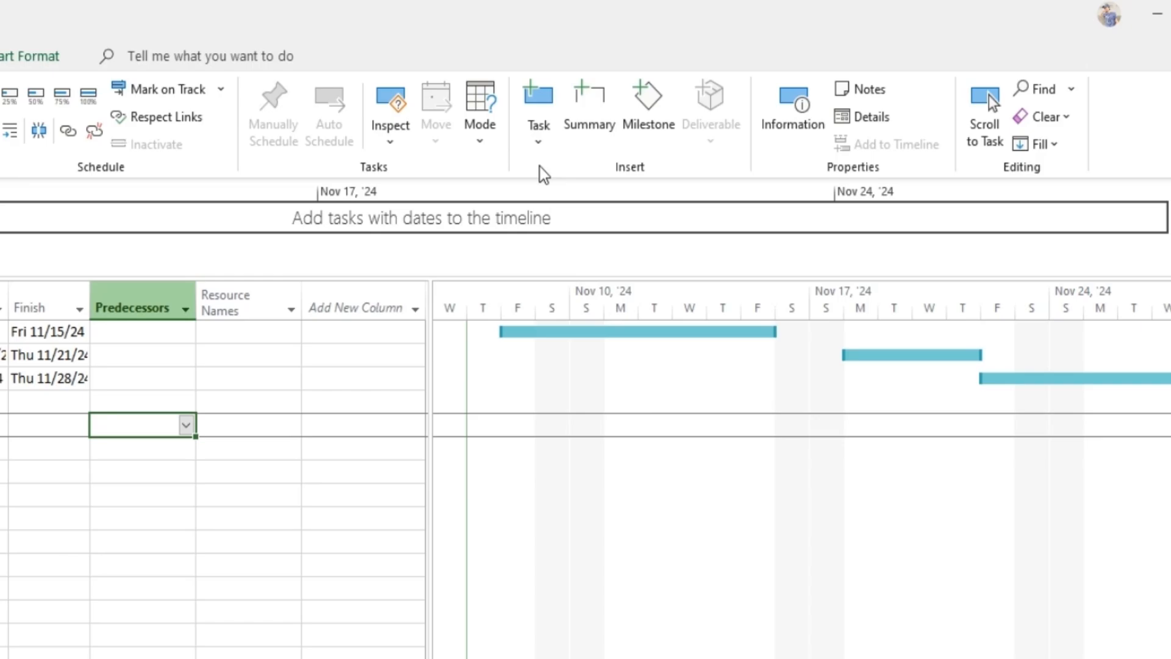
Insert a summary task below Task C, name it Design Phase, and name its subtask UX Design.
click(610, 130)
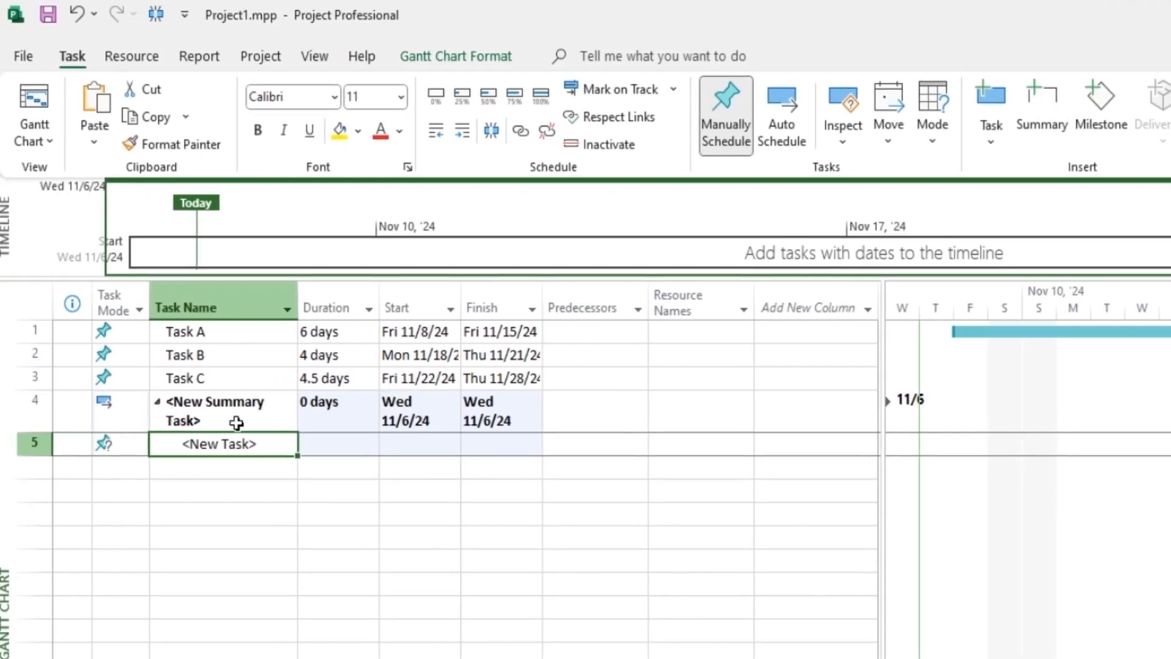
click(237, 423)
key(BackSpace)
text(D)
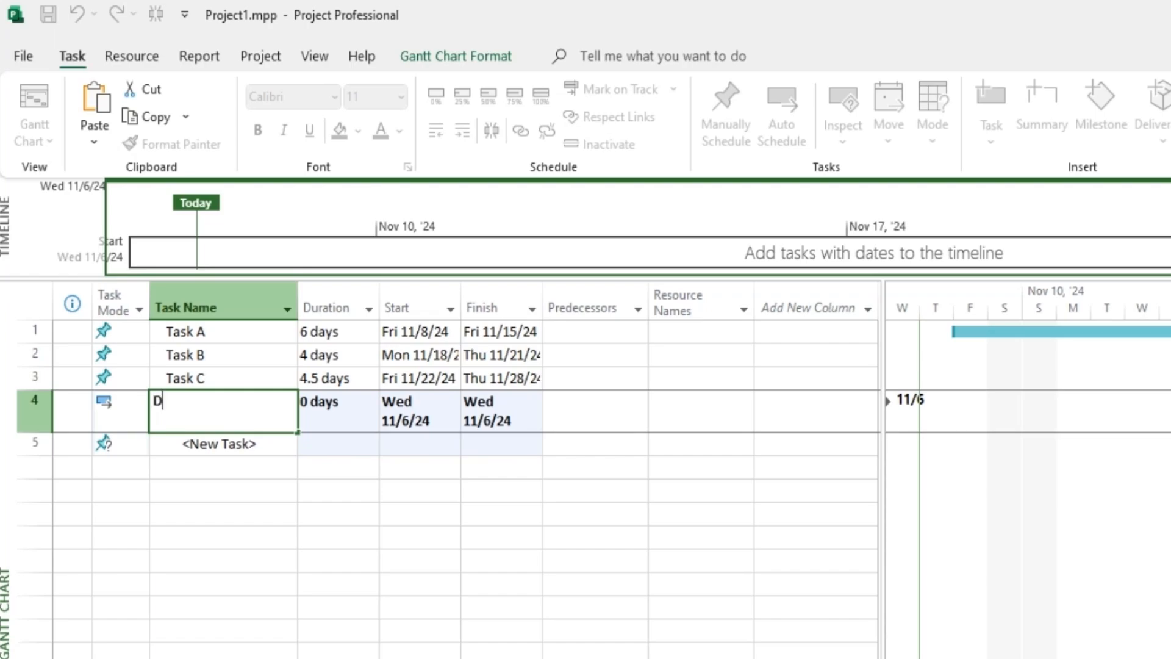
text(esign Phase)
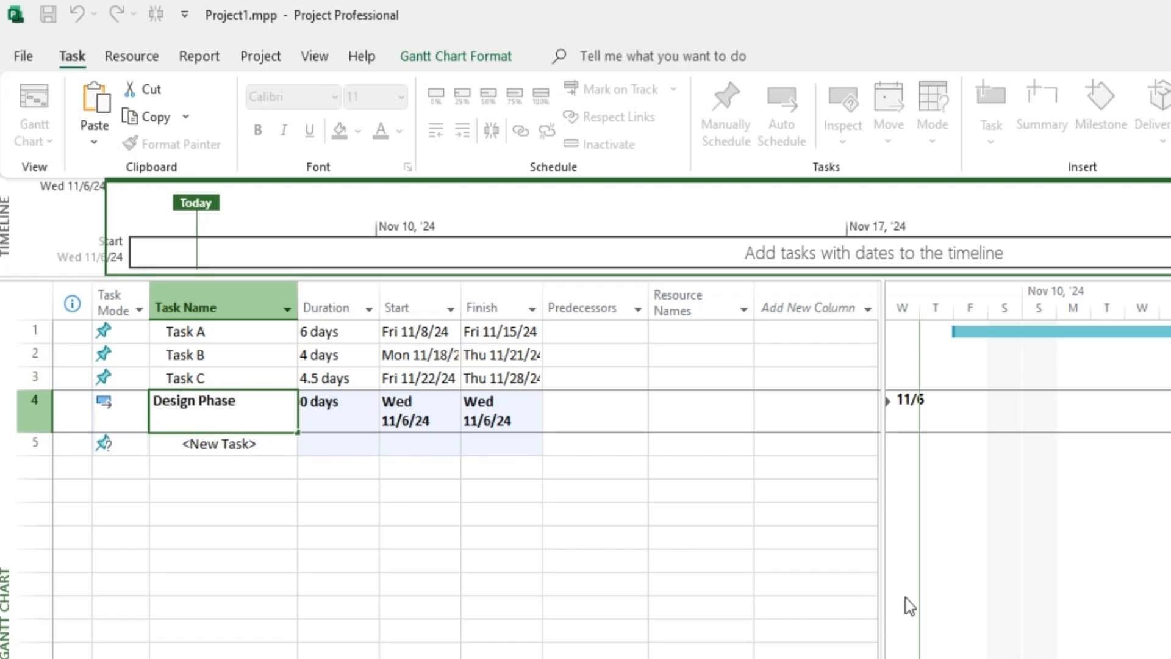
click(989, 600)
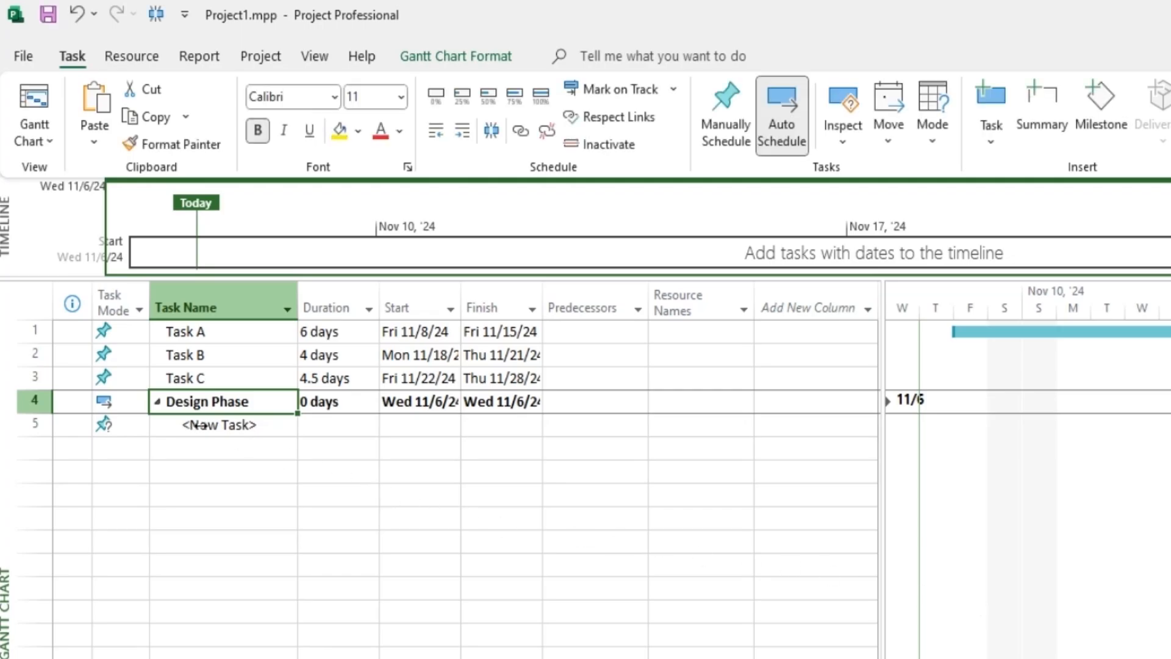
click(198, 426)
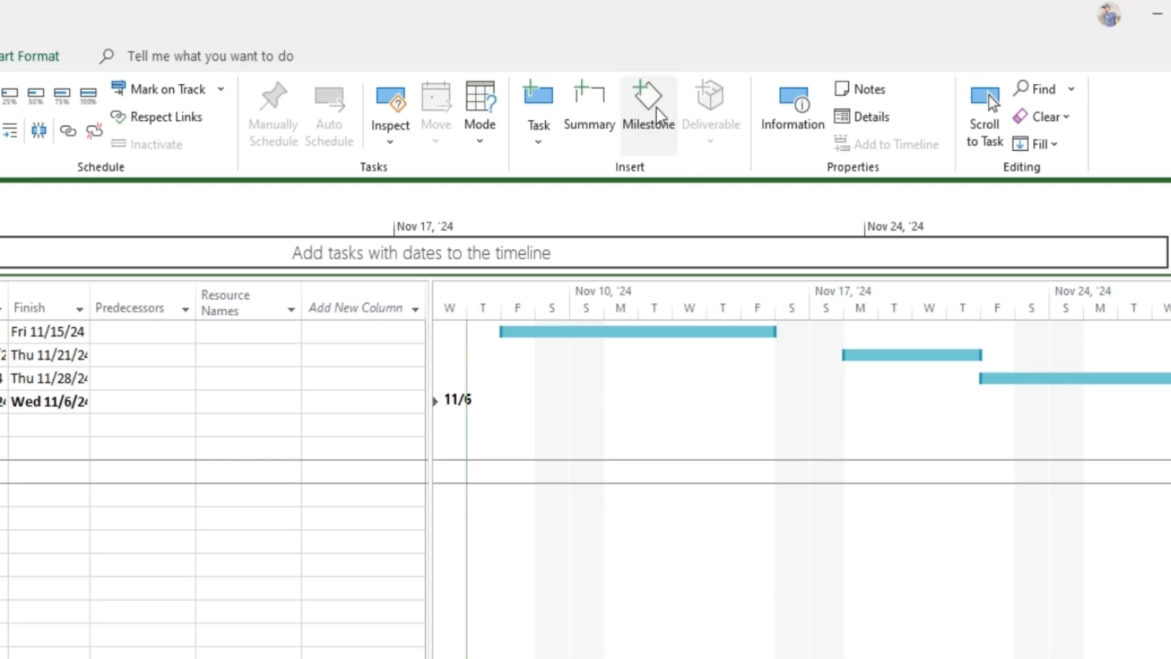
Insert a milestone below UX Design and name it Beta Launch.
click(665, 142)
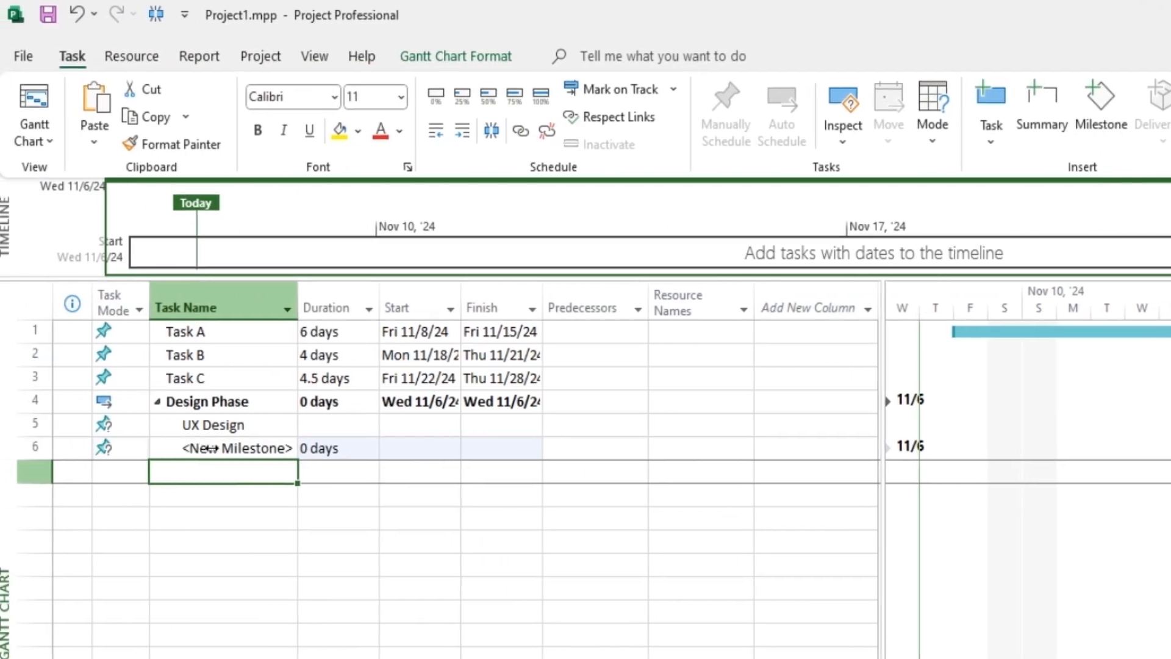
click(229, 452)
click(229, 451)
key(BackSpace)
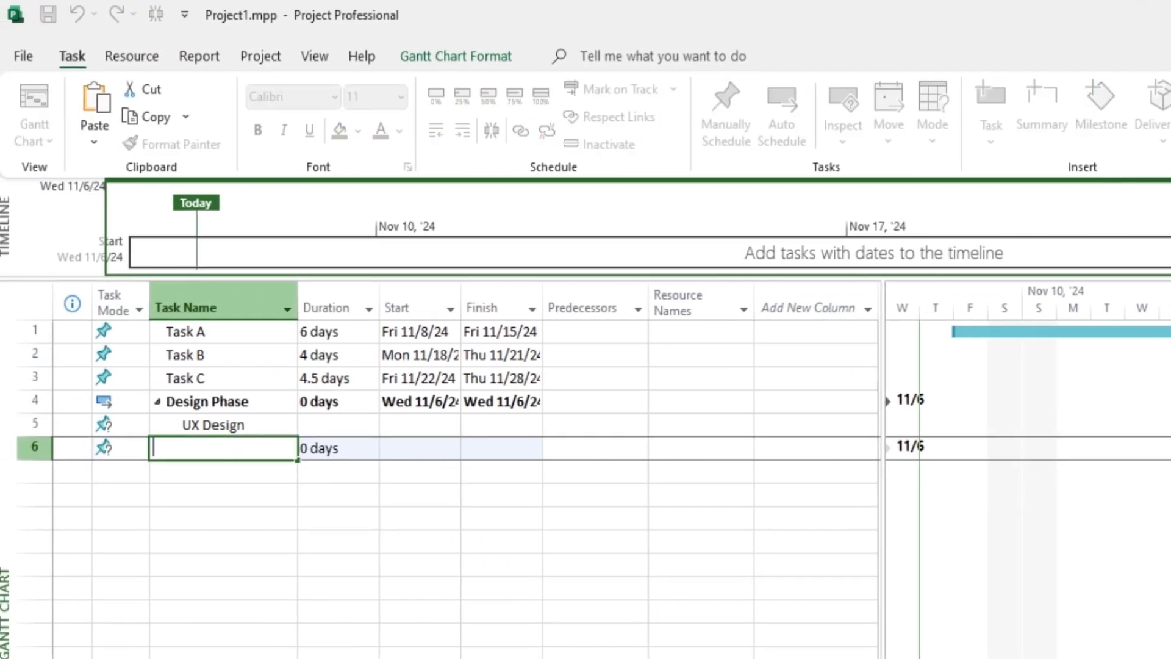
text(Beta)
text(Launch)
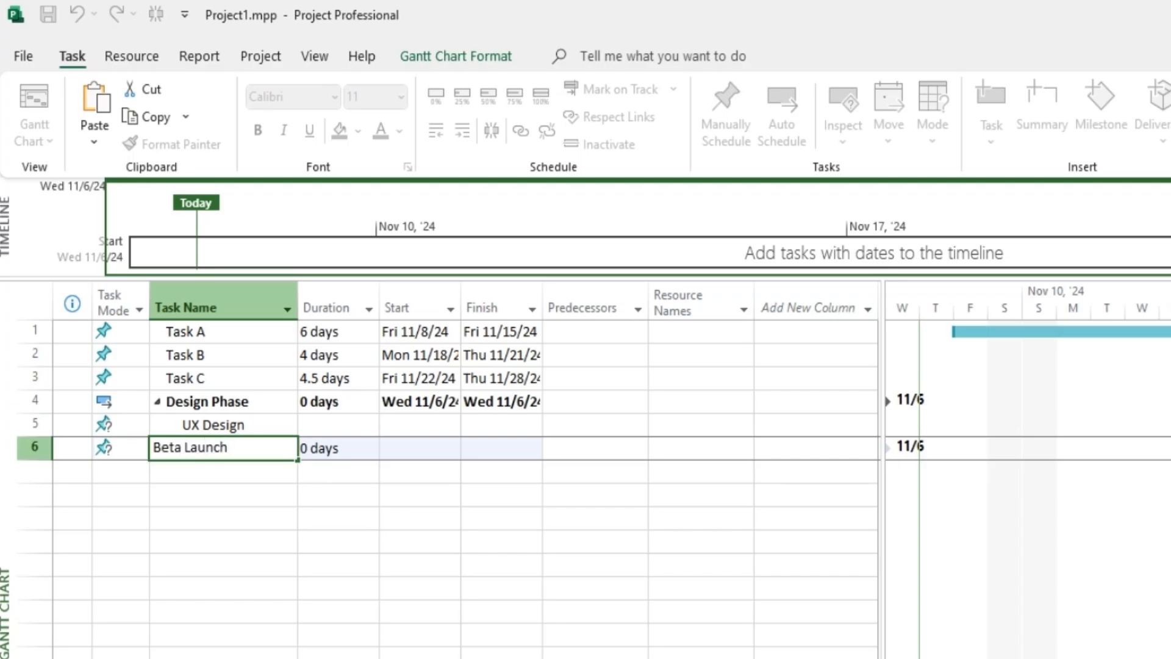
key(Return)
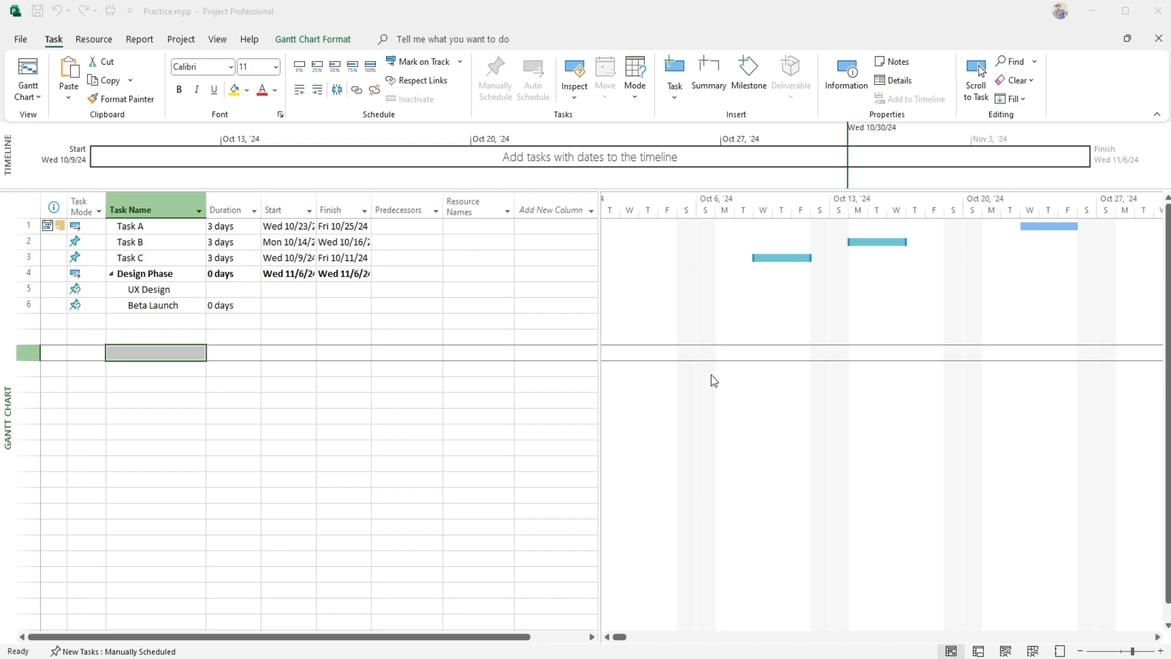
Open the Save As dialog to choose a location and file name for Practice.mpp.
click(29, 38)
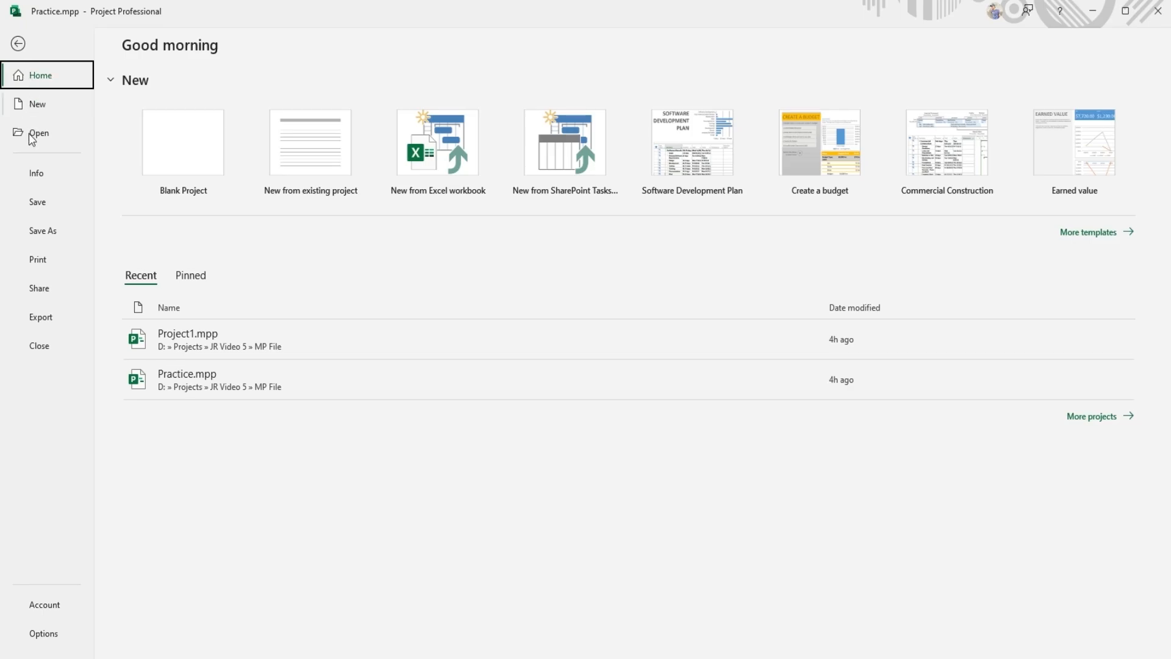
click(36, 235)
click(183, 287)
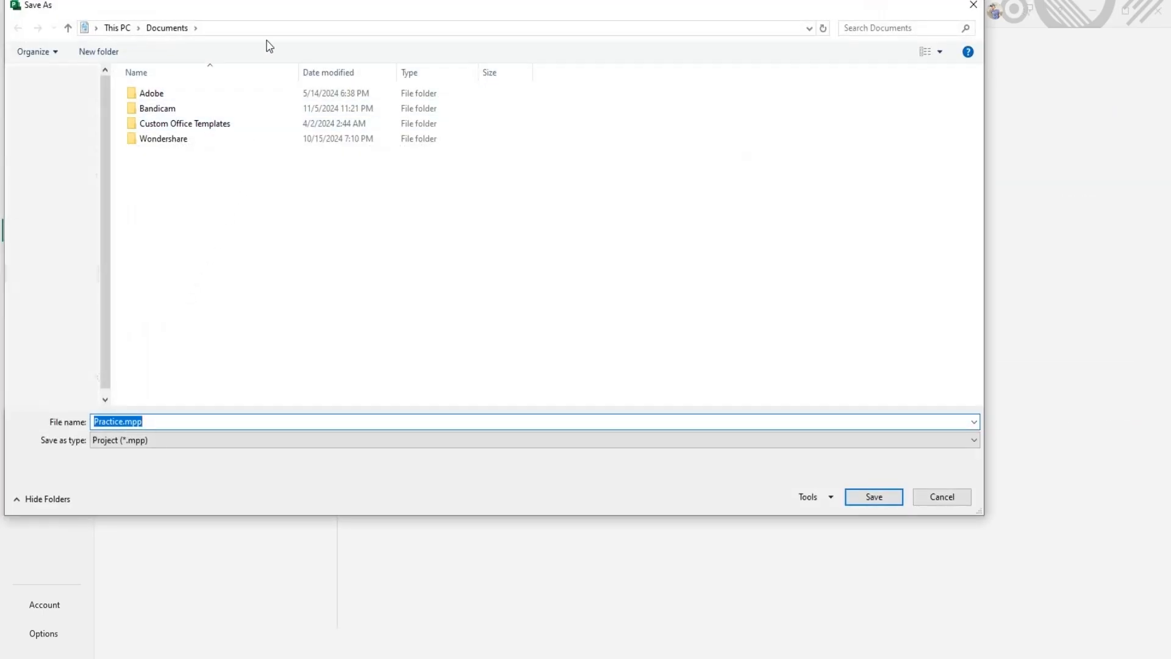
drag(286, 12, 333, 65)
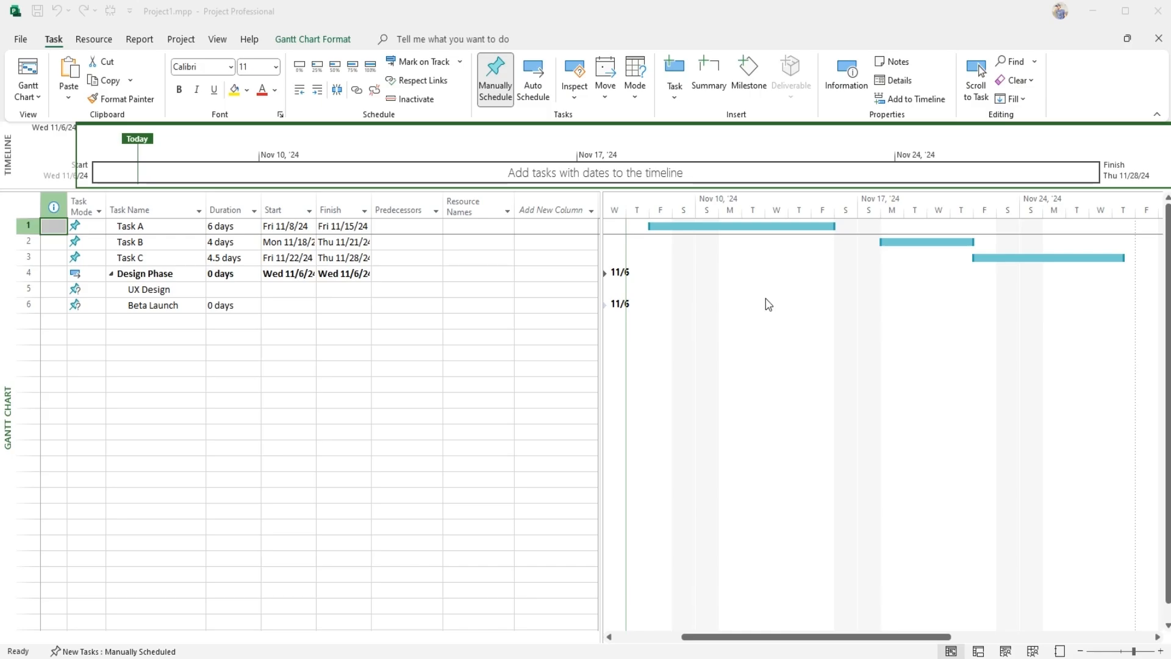
Switch to the Team Planner view and add a new work resource.
click(1004, 650)
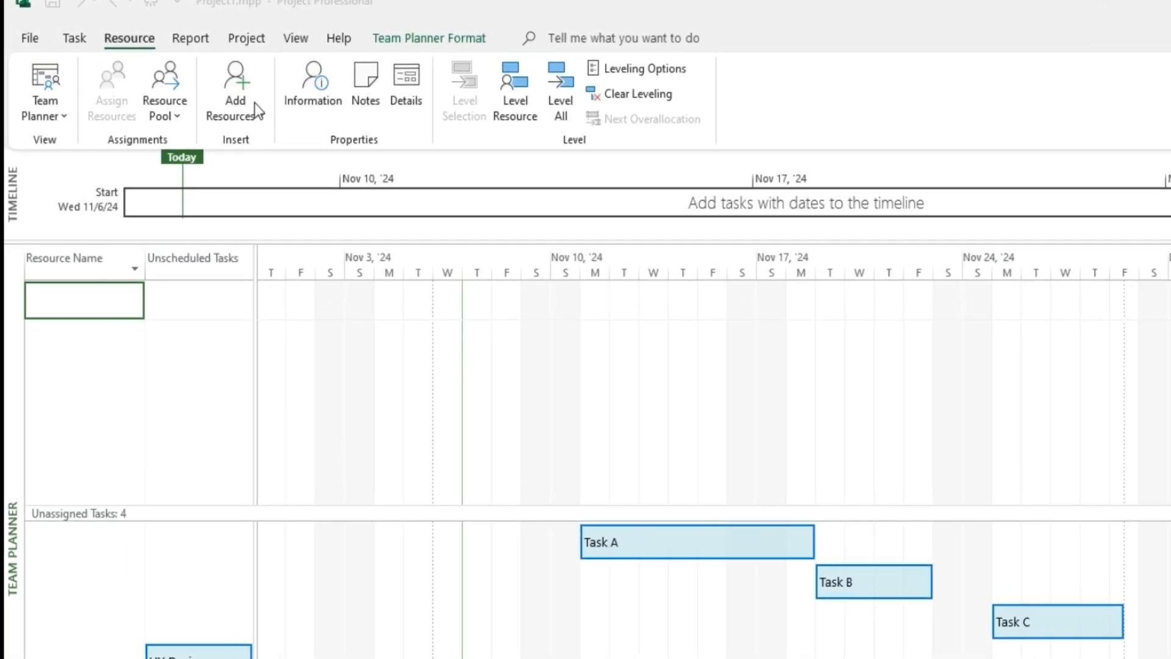
click(250, 104)
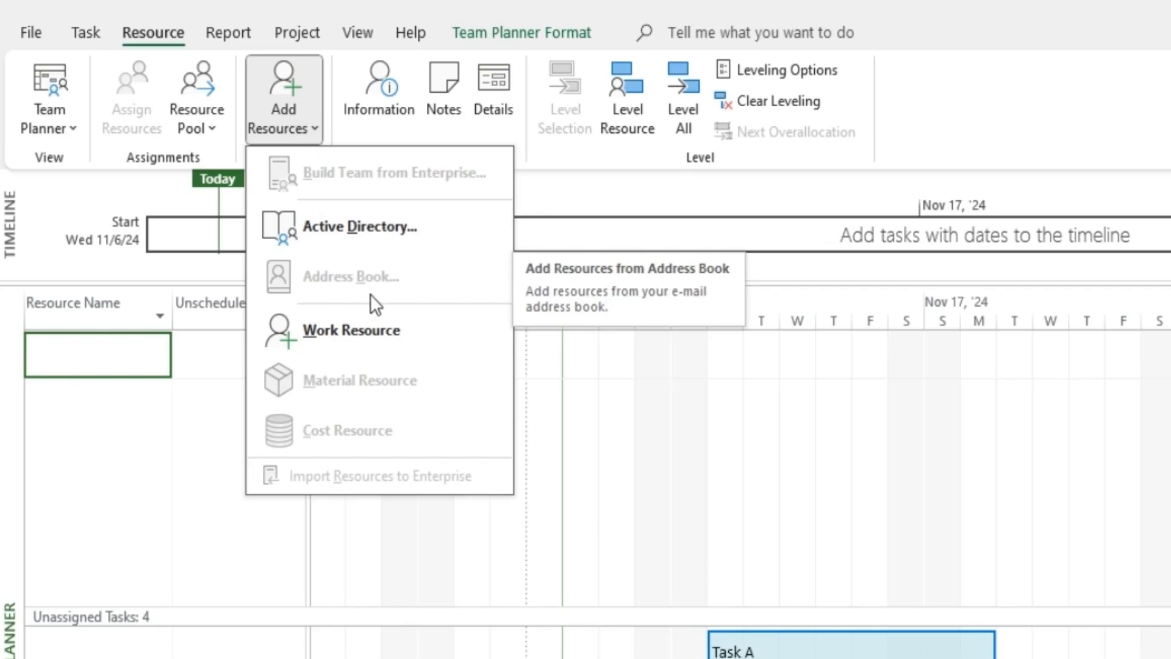
click(360, 331)
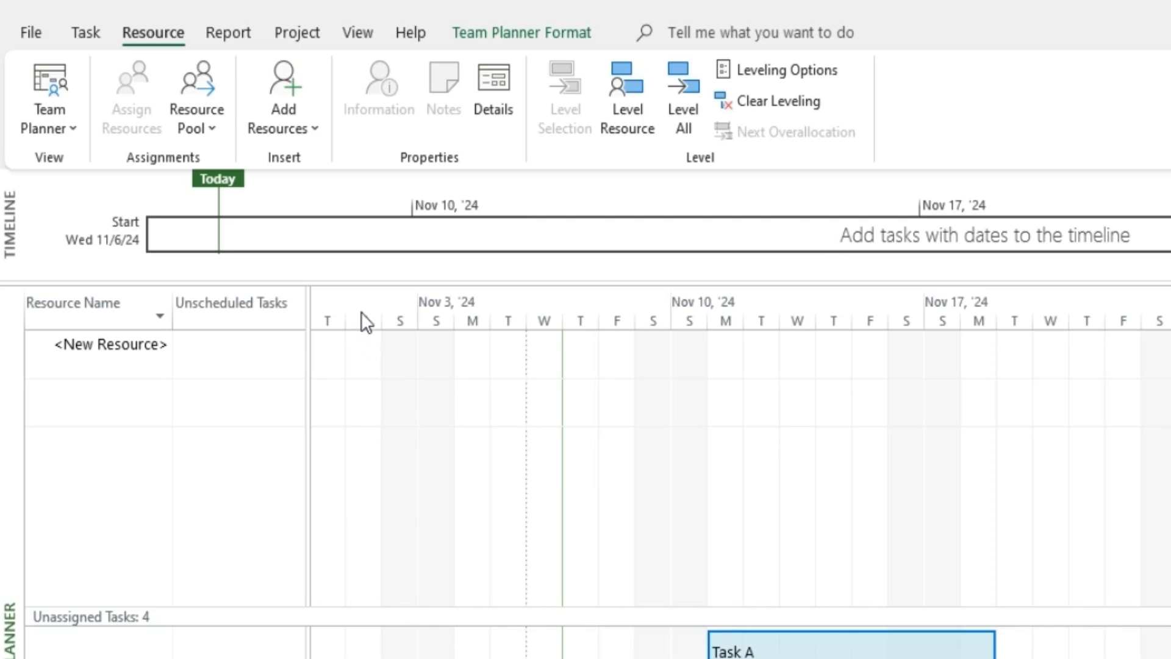
Fill in the new resource's name, e-mail and availability from 11/18/2024 to 11/22/2024, save it, and select the next empty resource row.
double_click(137, 344)
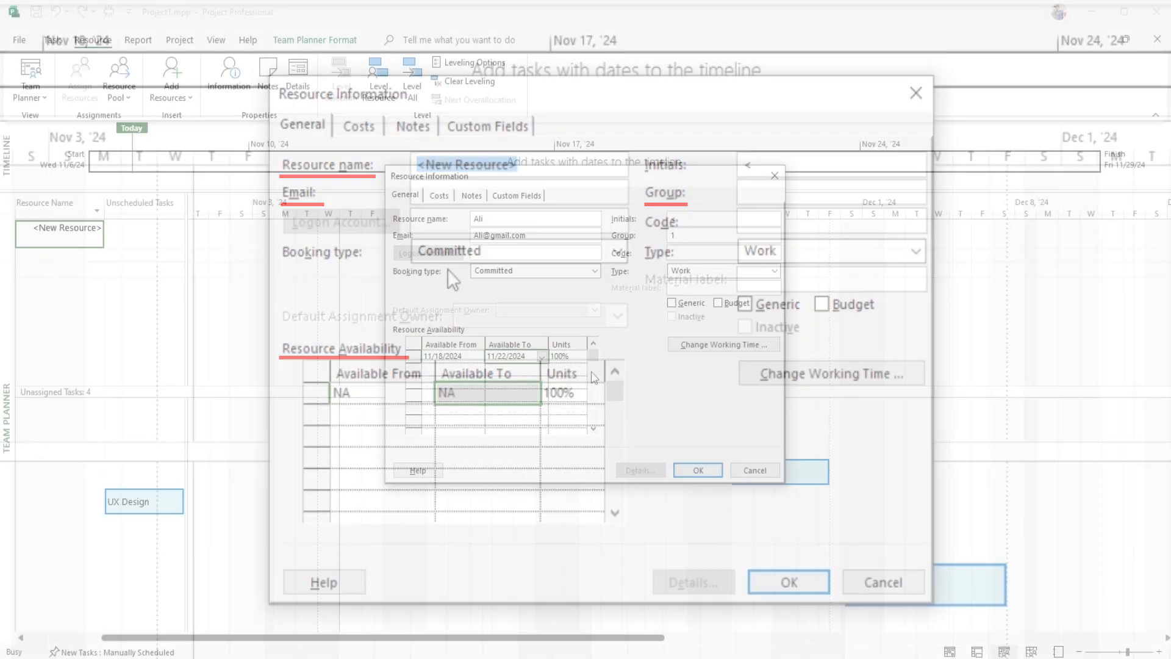
click(695, 470)
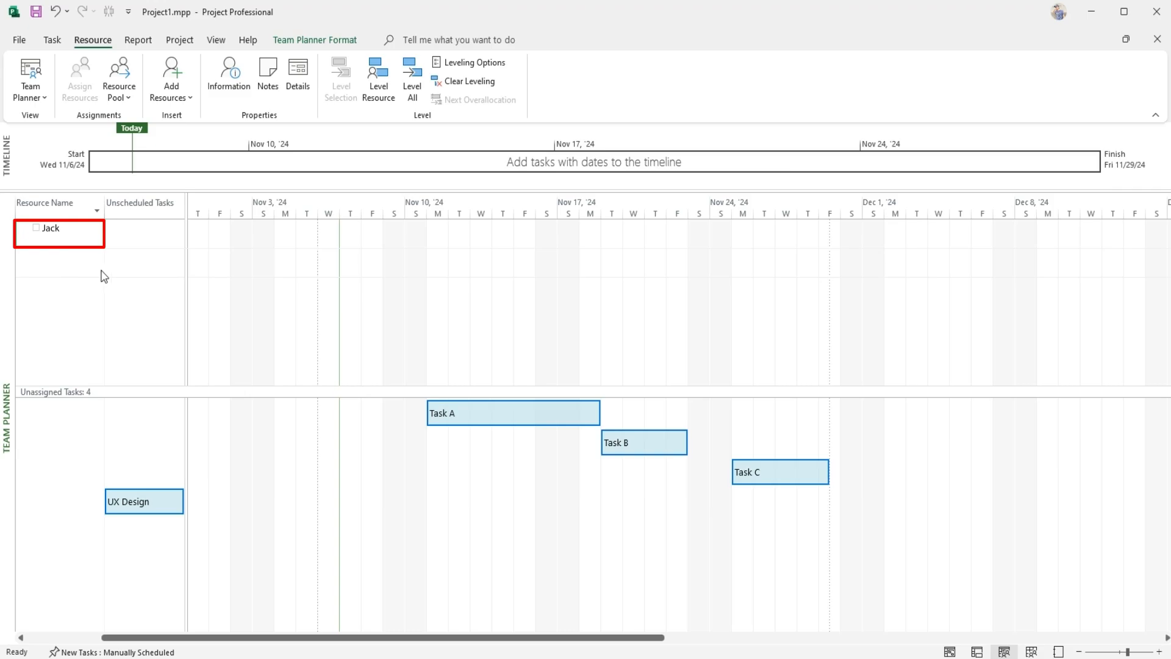
click(81, 268)
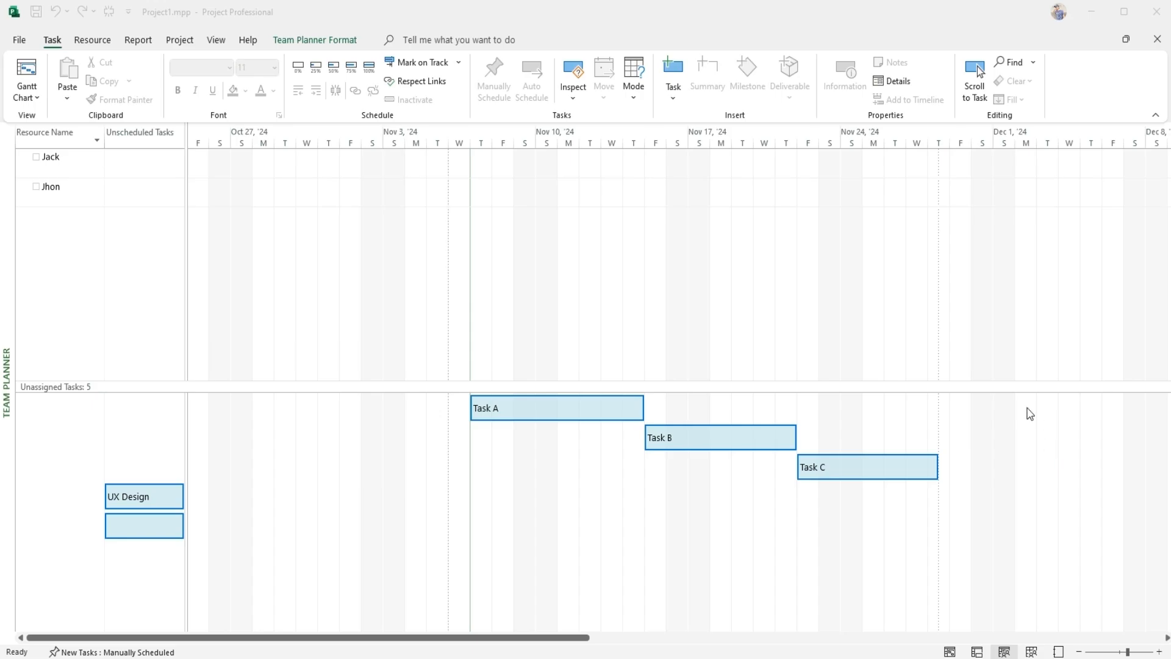
drag(1015, 324, 488, 525)
click(1027, 503)
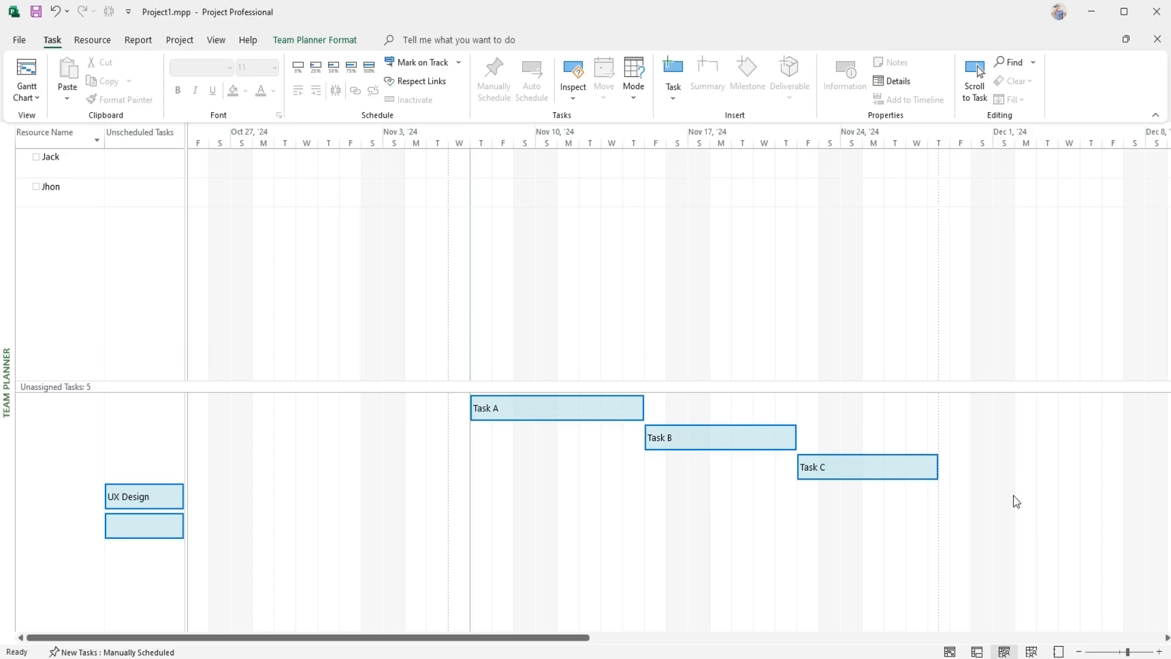
Assign Task A to the first resource and Tasks B and C to the second resource in the Team Planner.
drag(595, 407, 564, 164)
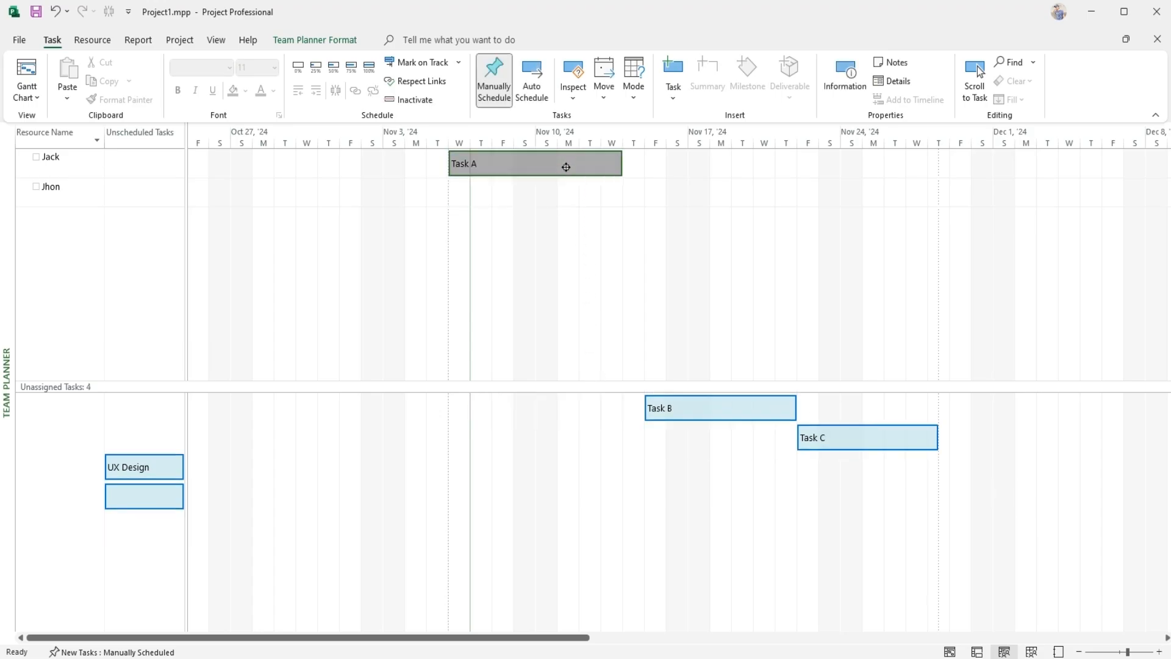
drag(727, 408, 701, 192)
drag(901, 415, 850, 181)
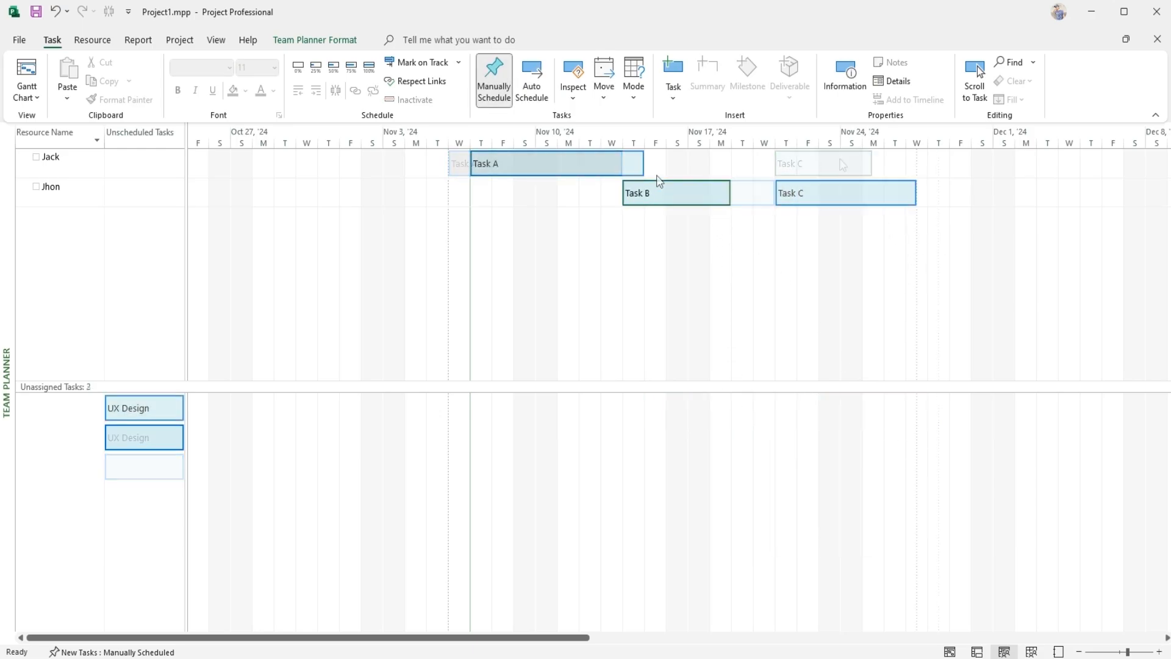
Reassign Task B to the first resource and shift it about one day later, past the end of Task A.
drag(585, 181, 654, 163)
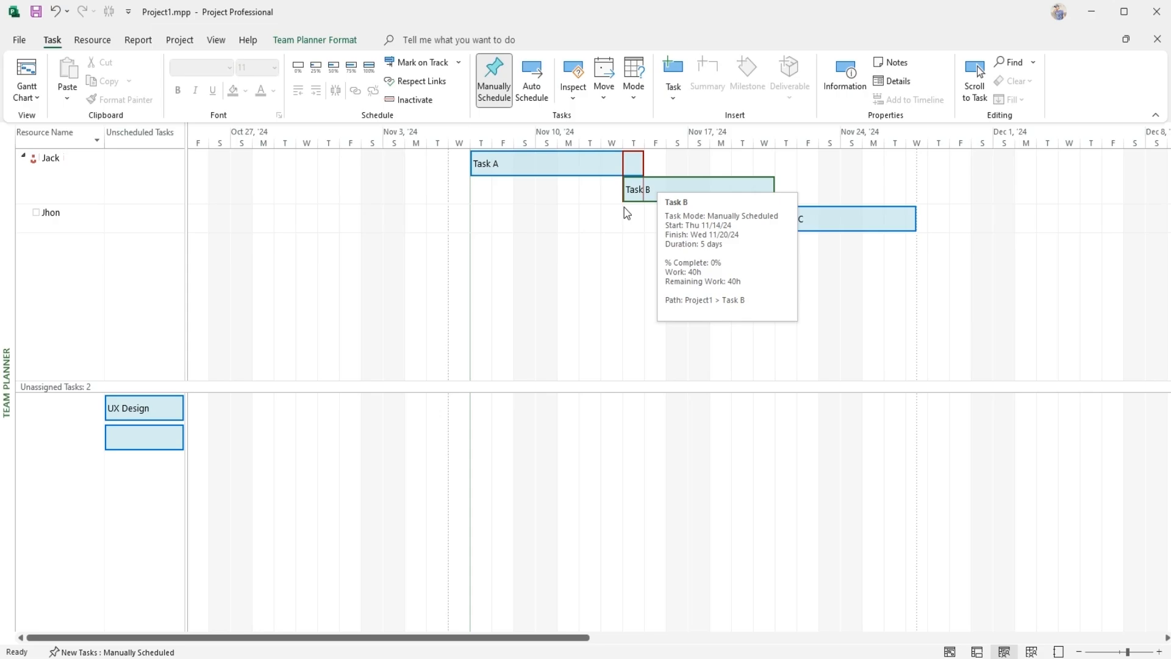
drag(674, 191, 698, 192)
click(677, 254)
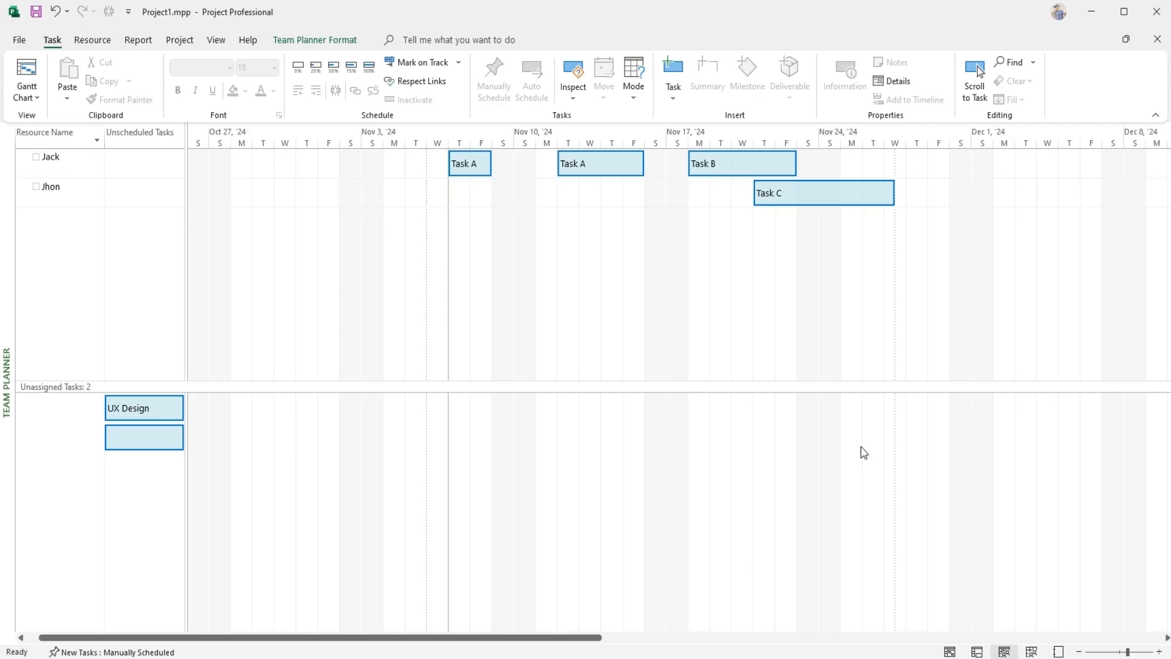
Show the template choices for creating a new report.
click(144, 38)
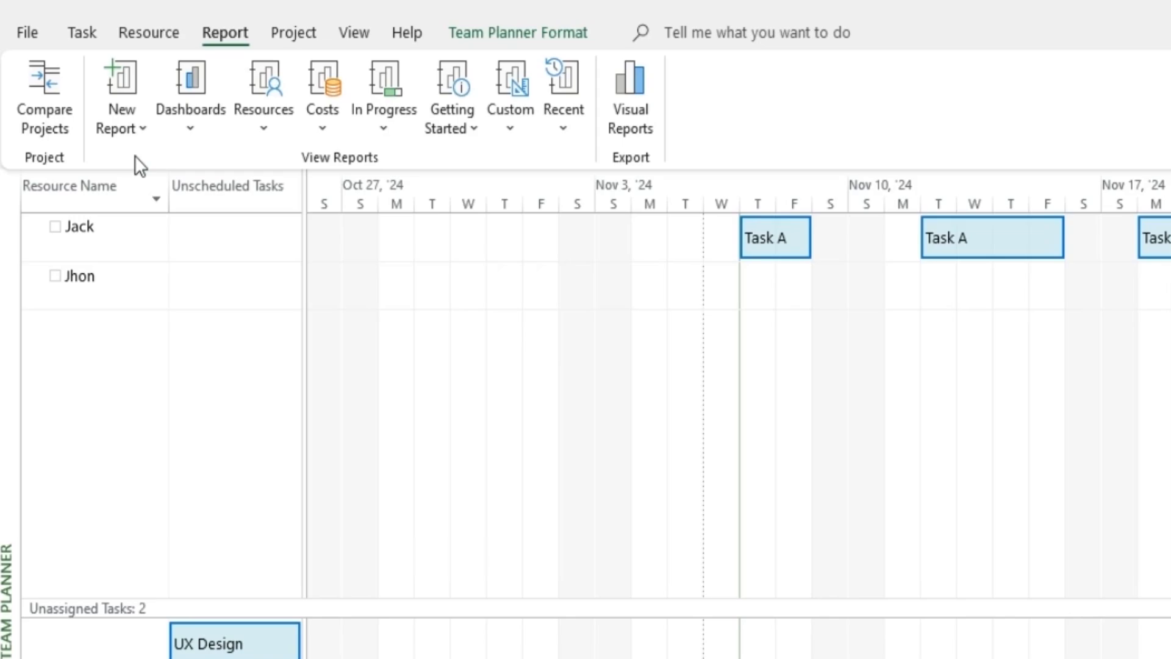
click(139, 129)
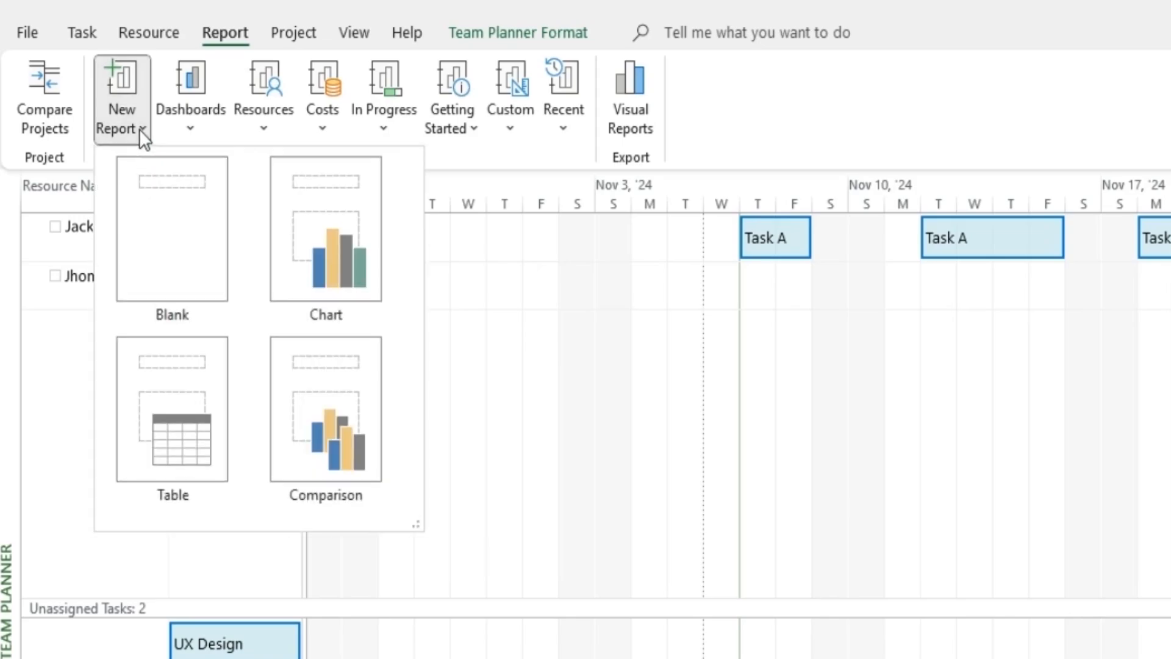